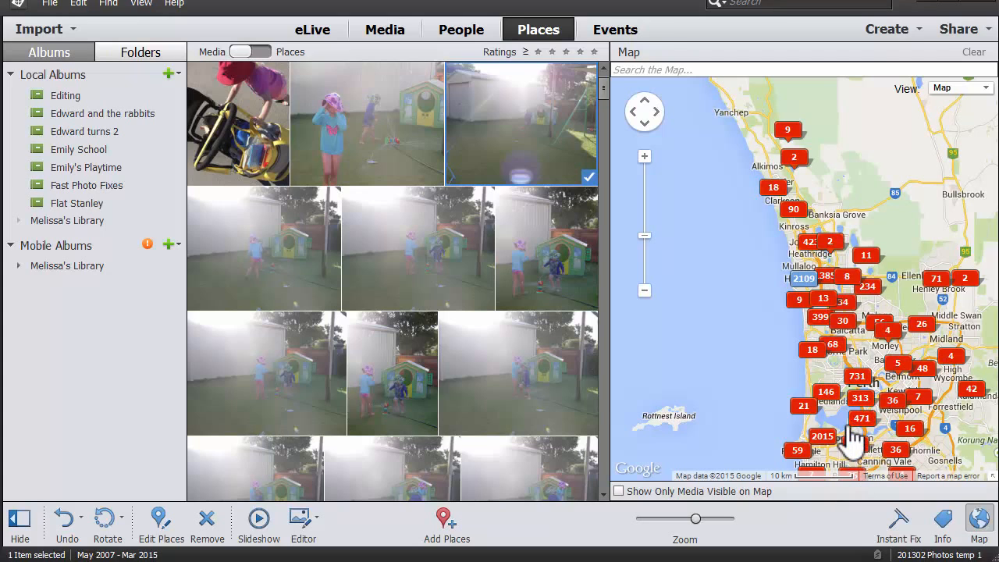
Open the Events view and switch it from named events to Smart Events.
left_click(612, 35)
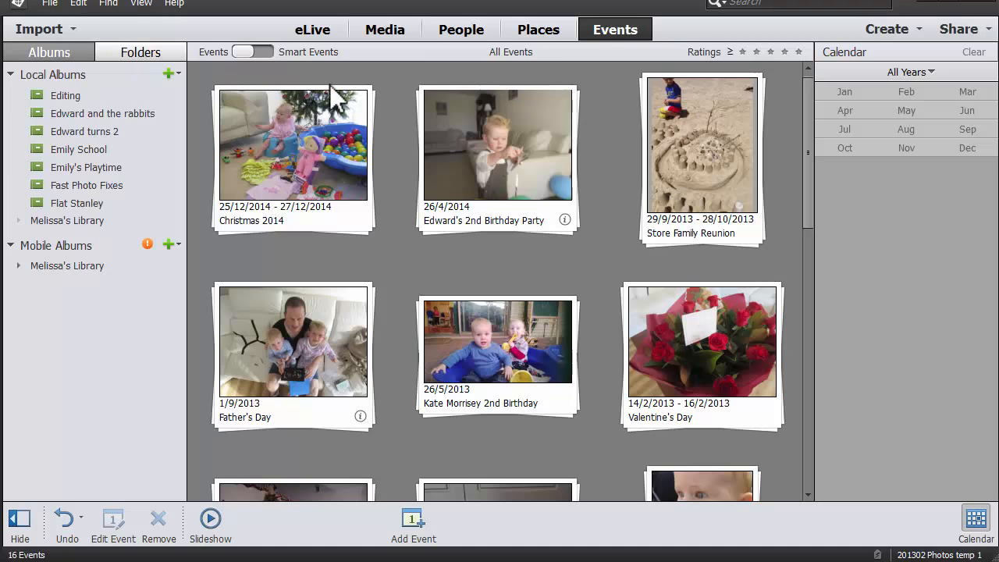
left_click(264, 52)
scroll(739, 234, "up", 10)
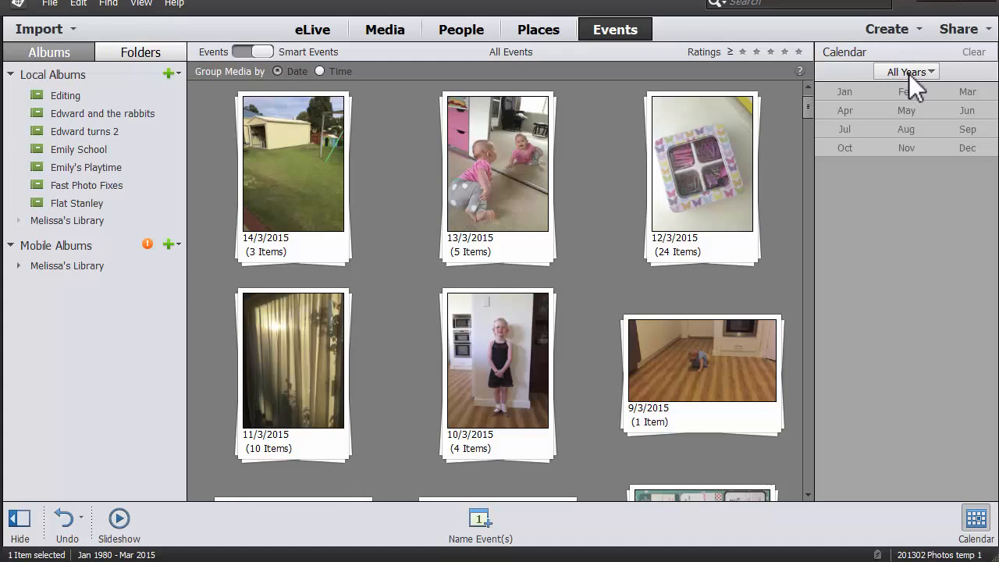
Filter the smart events with the calendar to 7 April 2014.
left_click(909, 72)
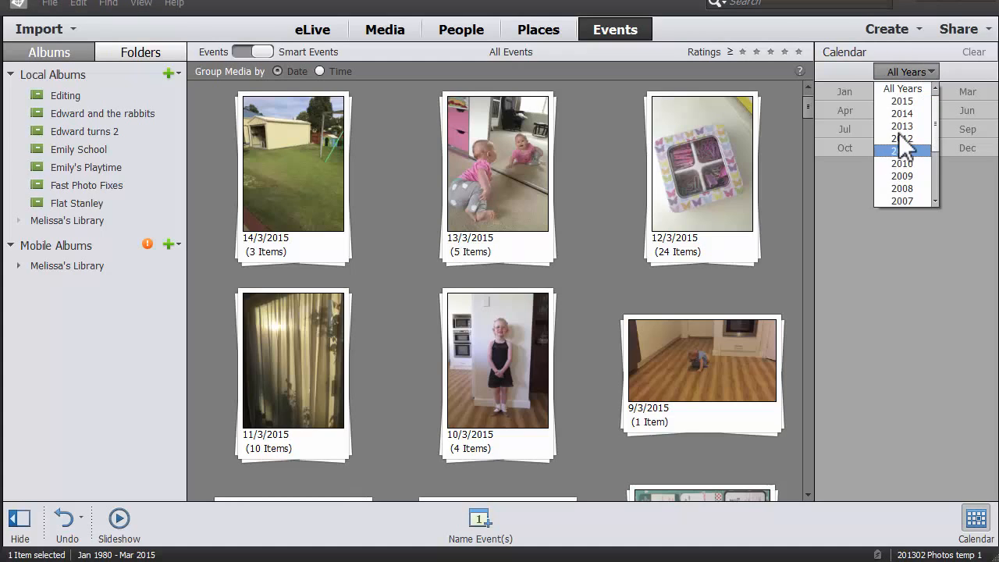
left_click(907, 112)
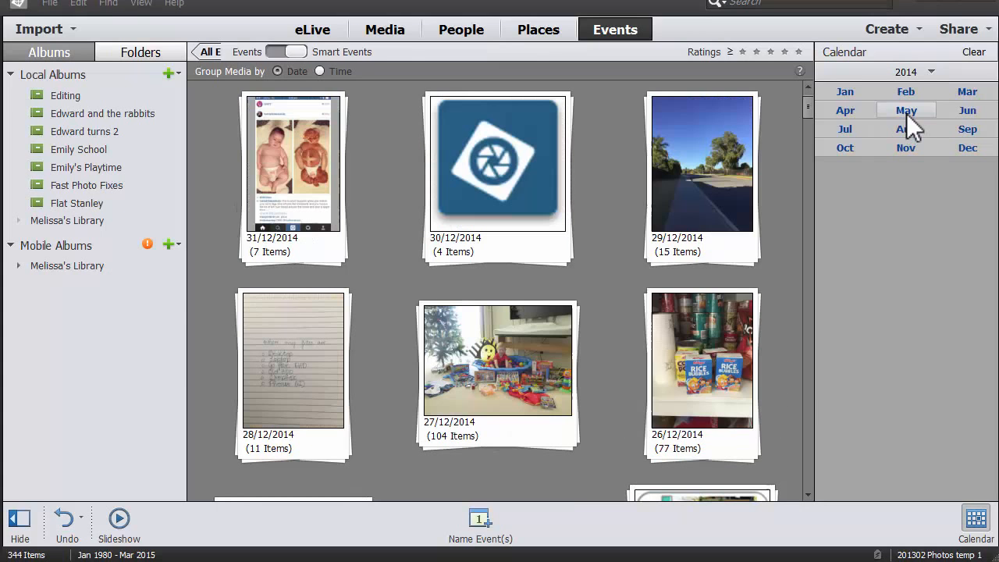
left_click(844, 110)
left_click(853, 170)
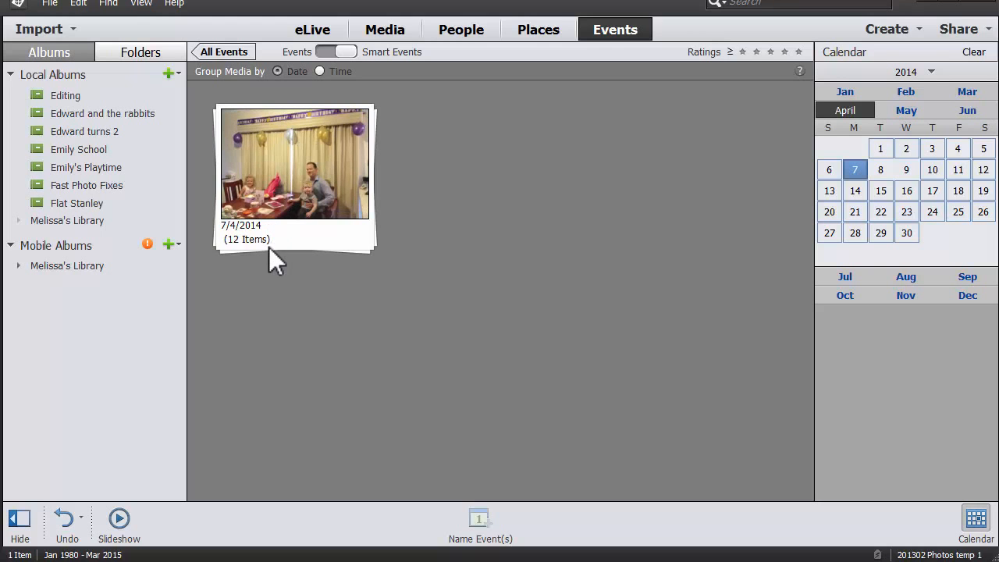
Create a named event from the filtered photo stack, entering the person's first name followed by "32nd Birthday".
right_click(298, 219)
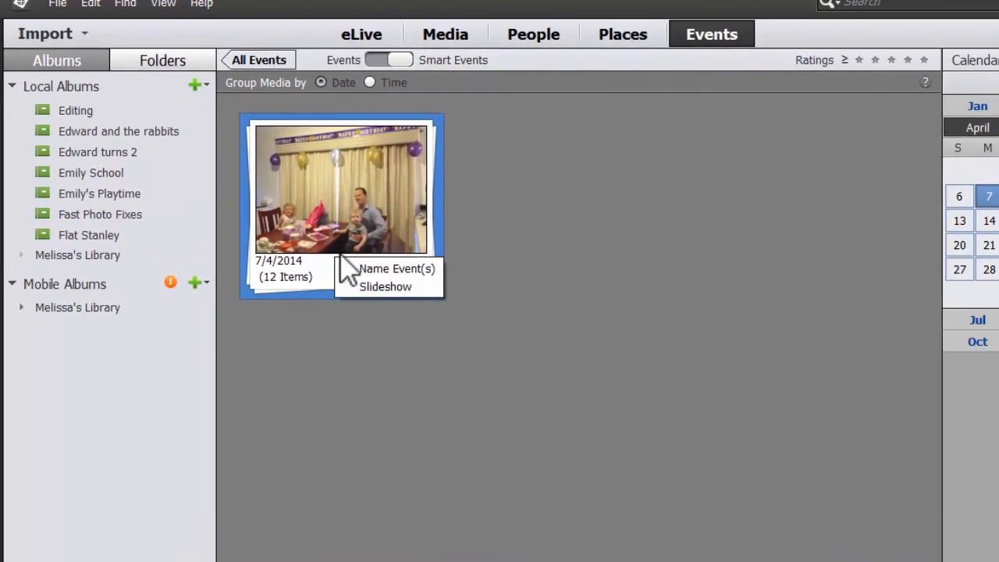
left_click(537, 324)
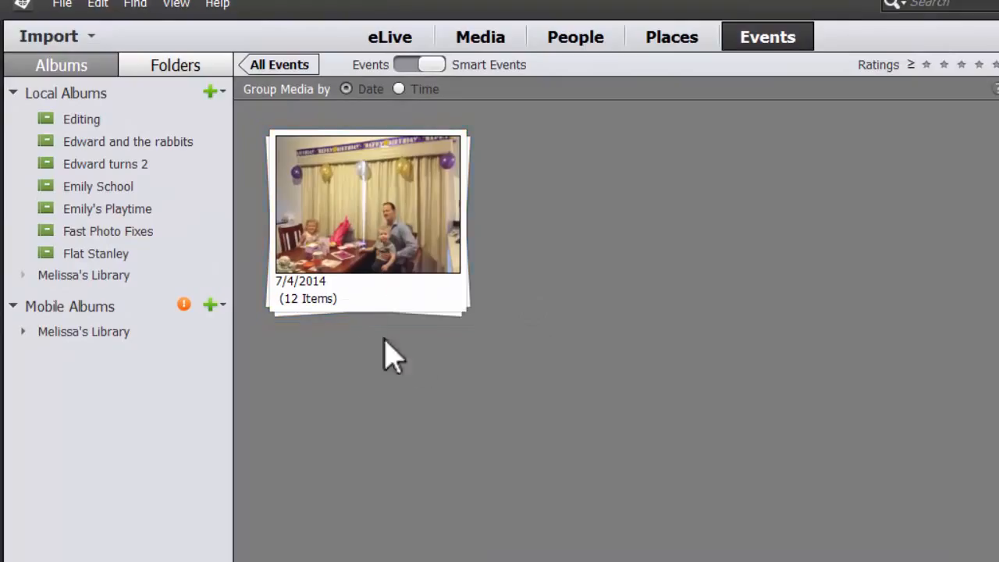
right_click(386, 295)
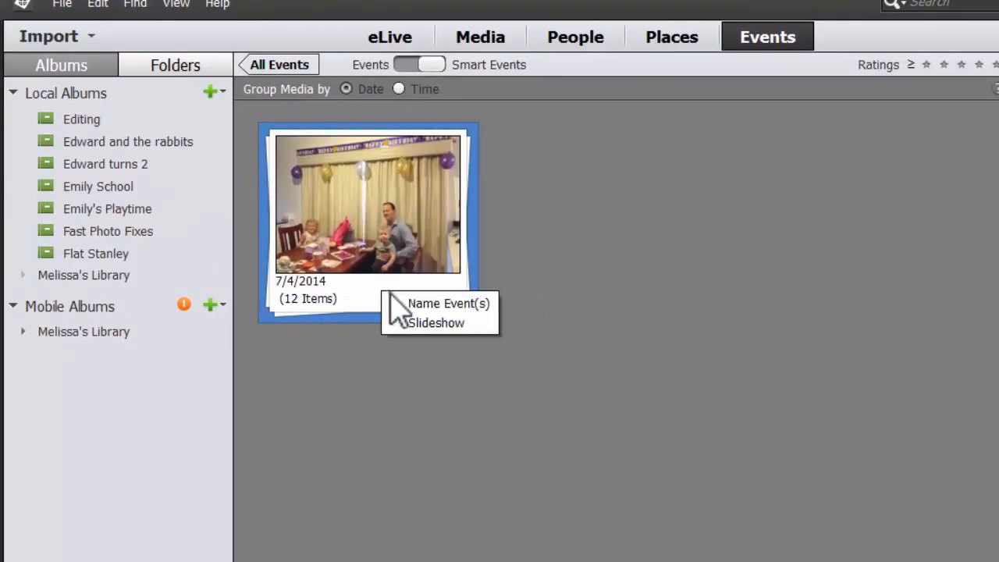
left_click(449, 305)
type("M")
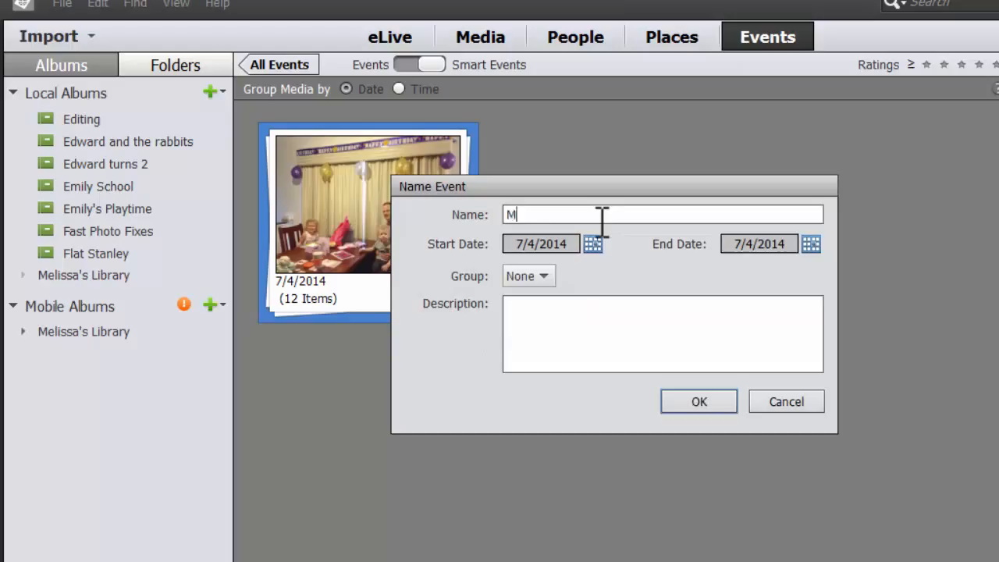
type("elissa's 32nd Birthd")
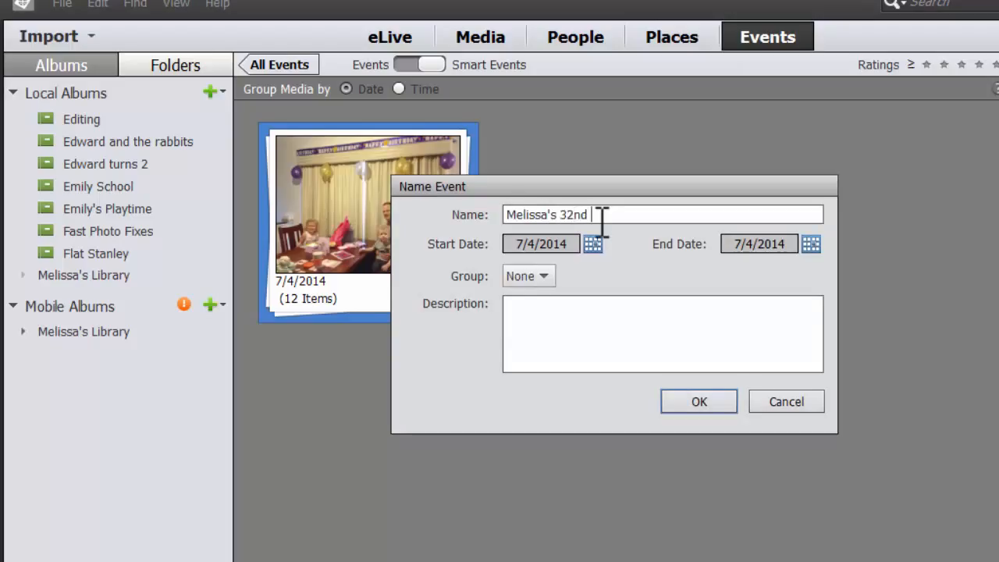
type("ay")
left_click(706, 402)
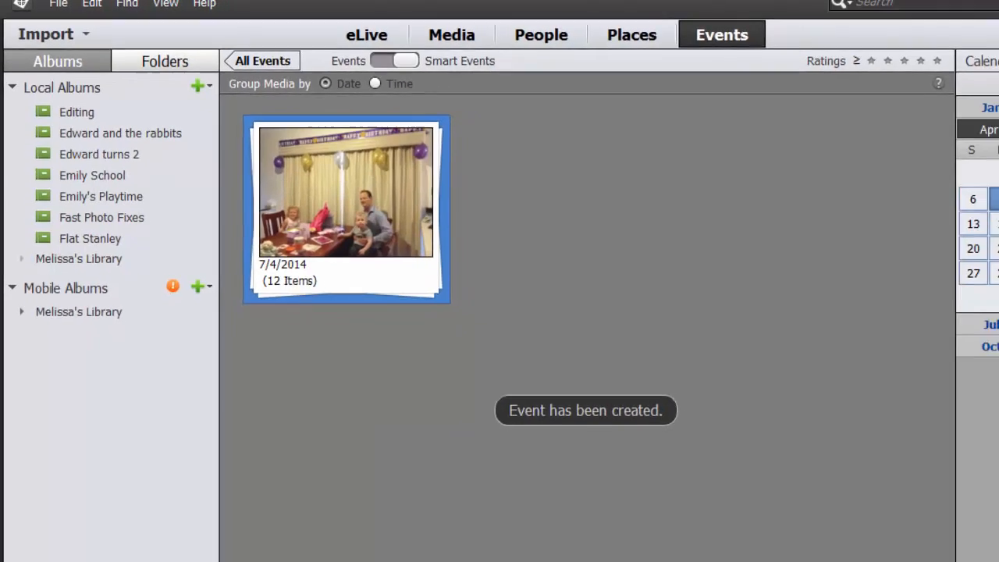
Change the calendar filter to 7 April 2013.
left_click(954, 74)
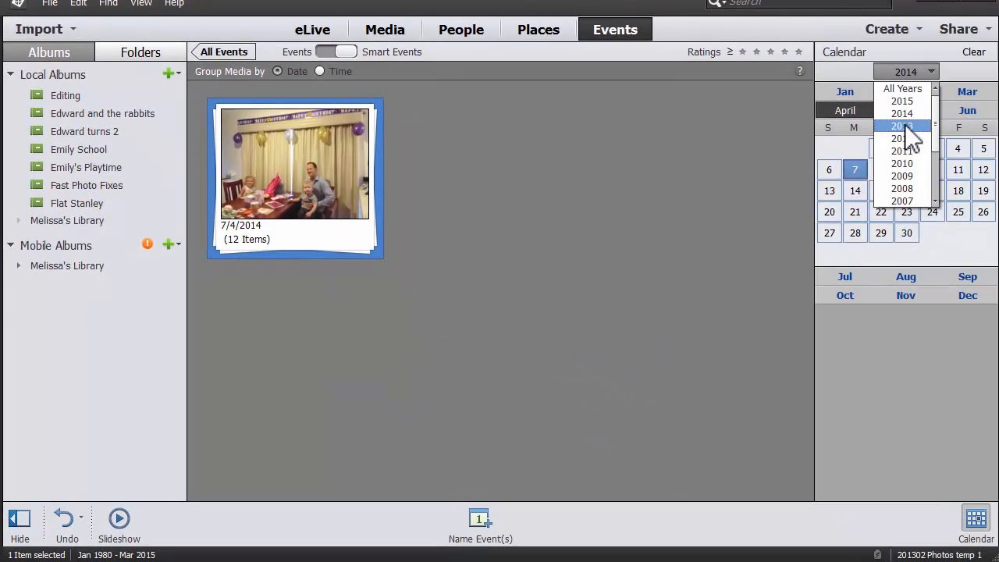
left_click(905, 126)
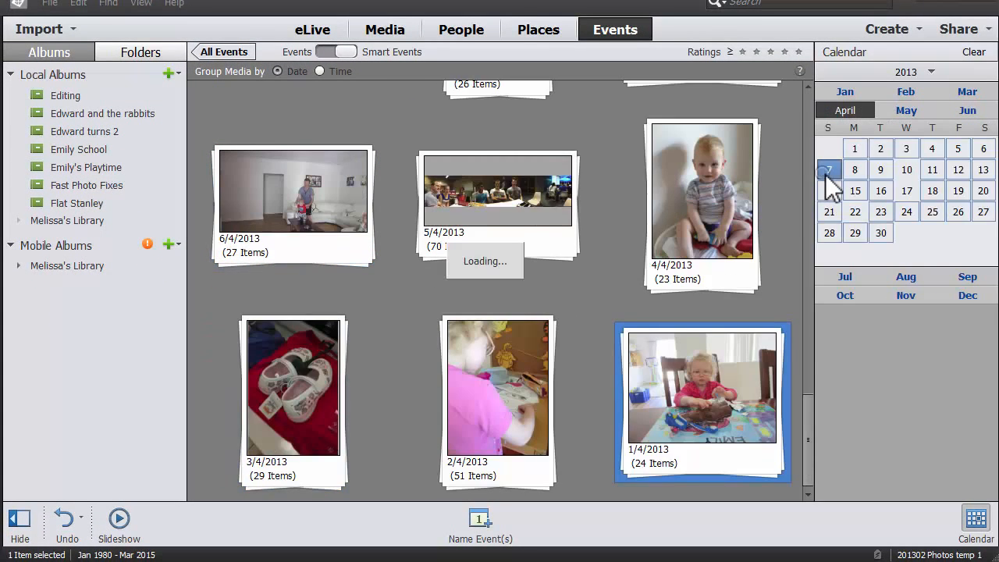
left_click(829, 169)
Create a named event from the 2013 photo stack, entering the person's first name followed by "31st Birthday".
right_click(313, 233)
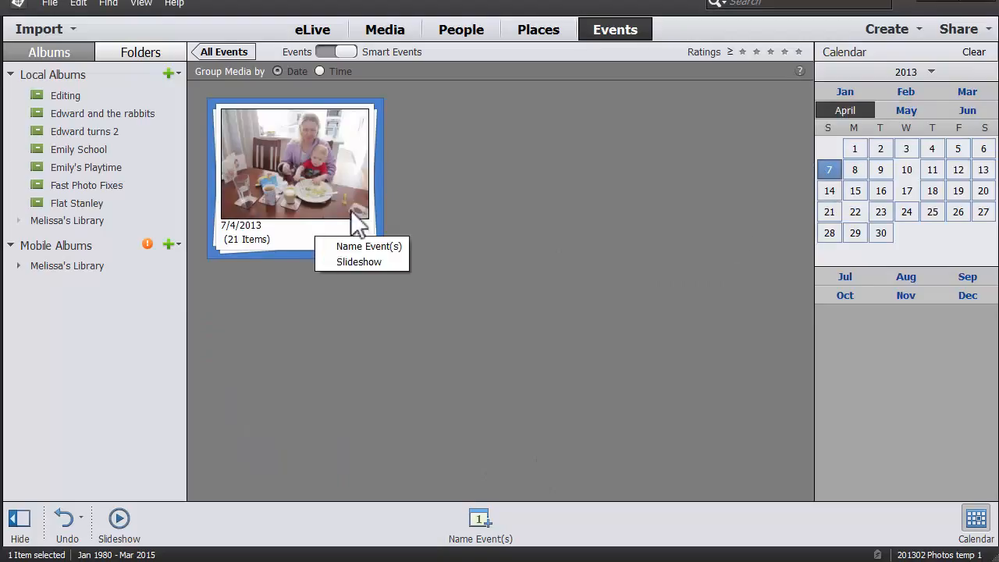
left_click(371, 248)
type("Me")
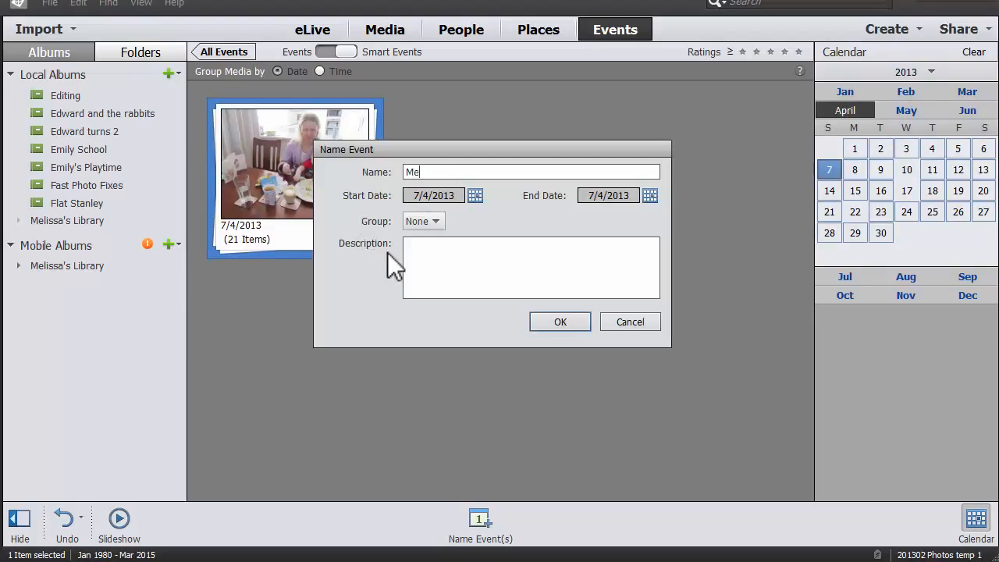
type("lissa's 31st Brith")
key("BackSpace")
key("BackSpace")
key("BackSpace")
key("BackSpace")
type("irthday")
left_click(571, 324)
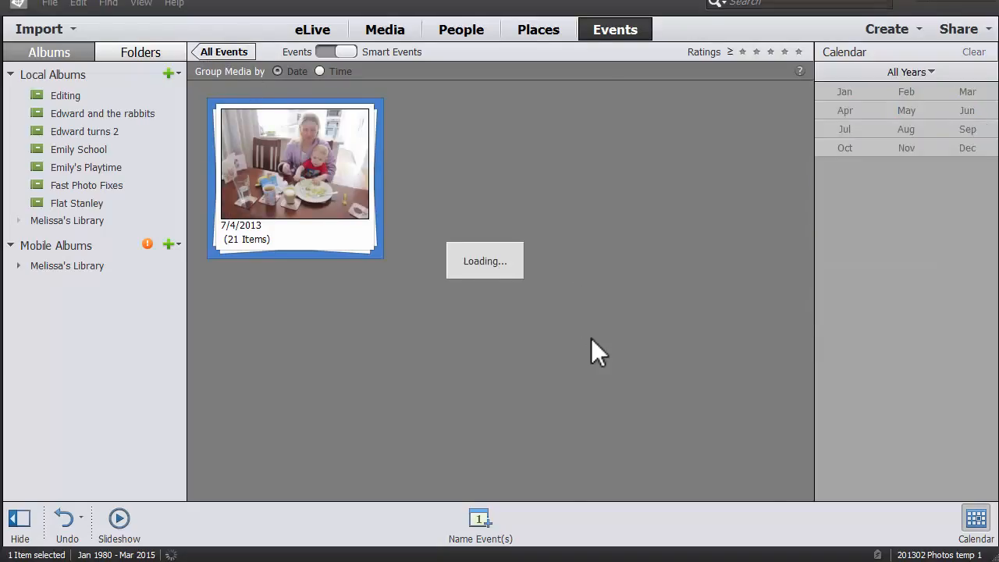
Filter the smart events to the year 2012 and browse back to late October.
left_click(915, 73)
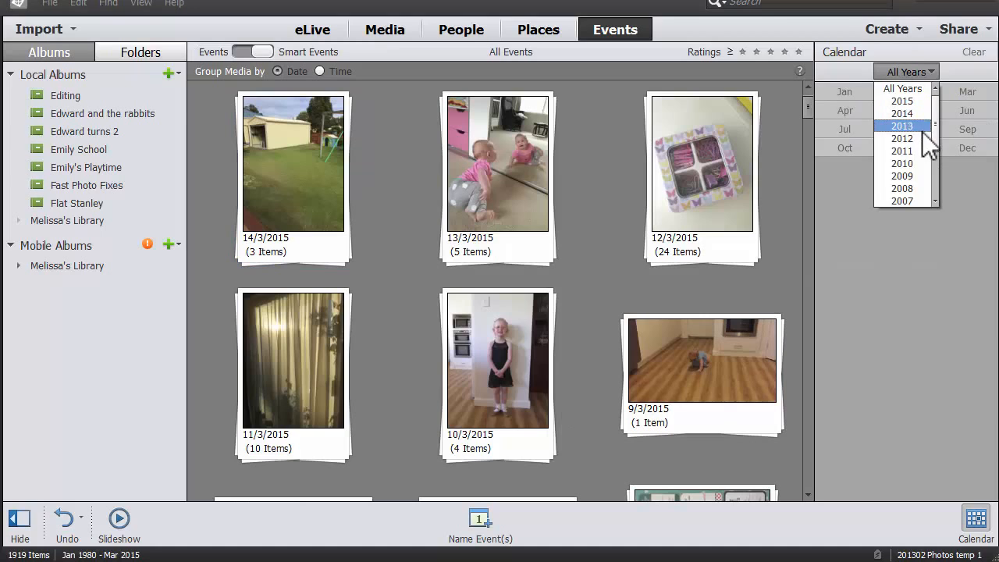
left_click(929, 138)
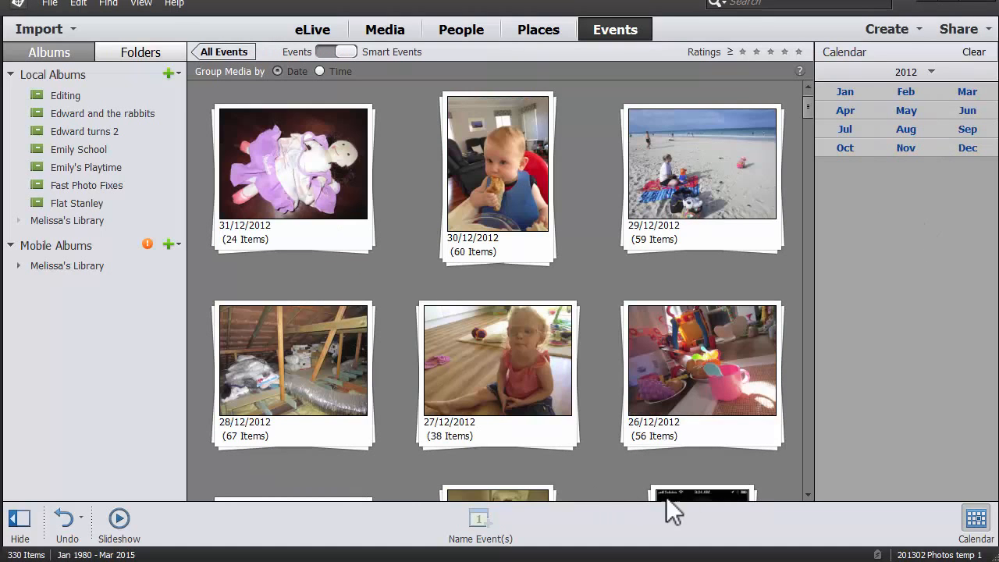
scroll(809, 467, "down", 5)
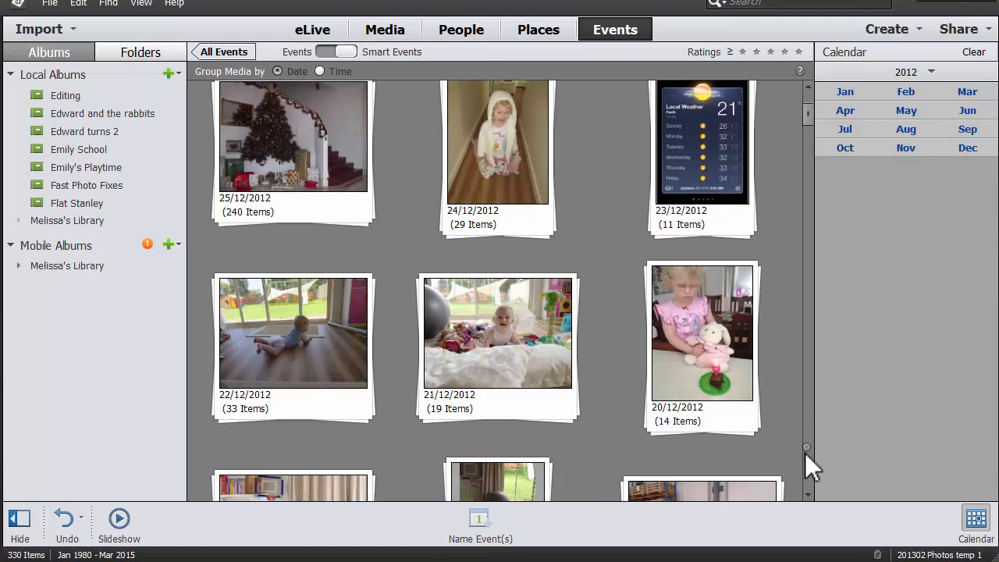
scroll(807, 459, "down", 5)
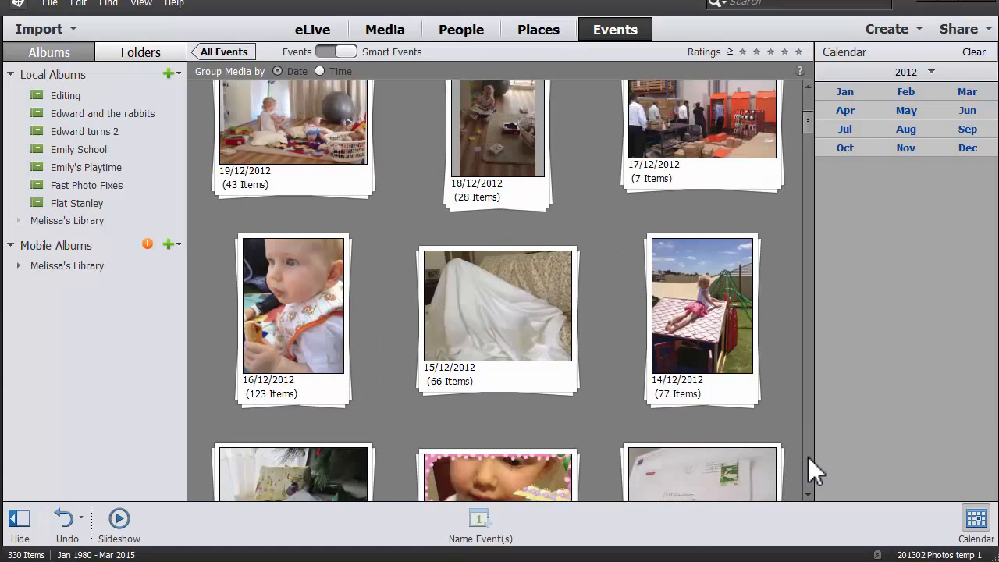
scroll(814, 470, "down", 5)
scroll(812, 472, "down", 5)
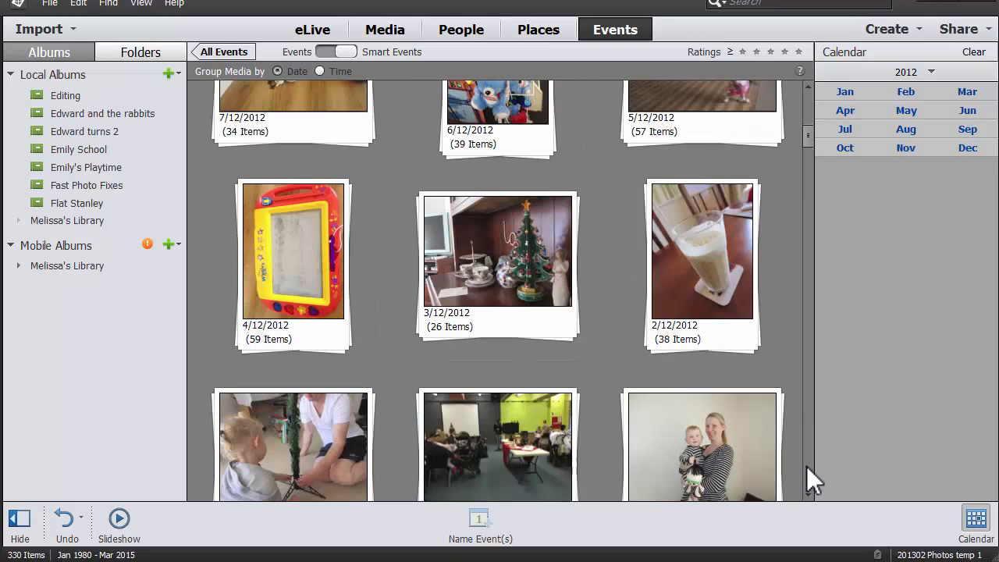
scroll(816, 185, "down", 8)
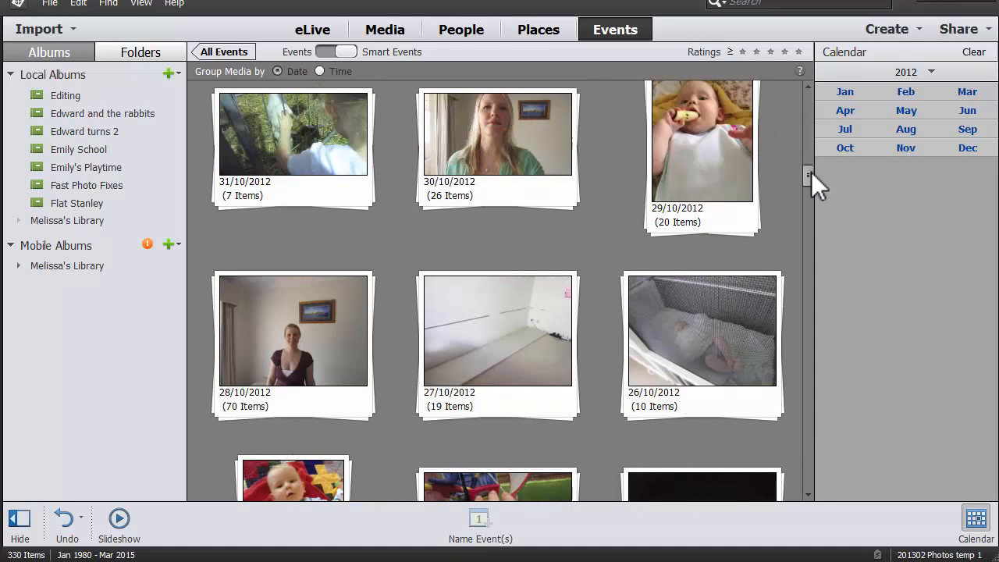
Create an event named "Study Bench" from the 27/10/2012 photo stack.
left_click(525, 307)
right_click(523, 307)
left_click(551, 318)
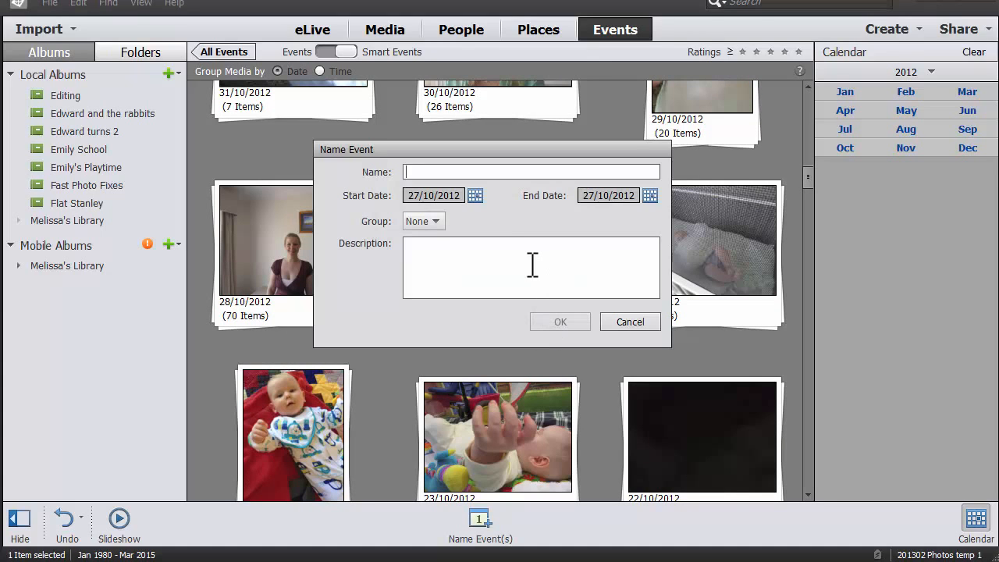
type("Study")
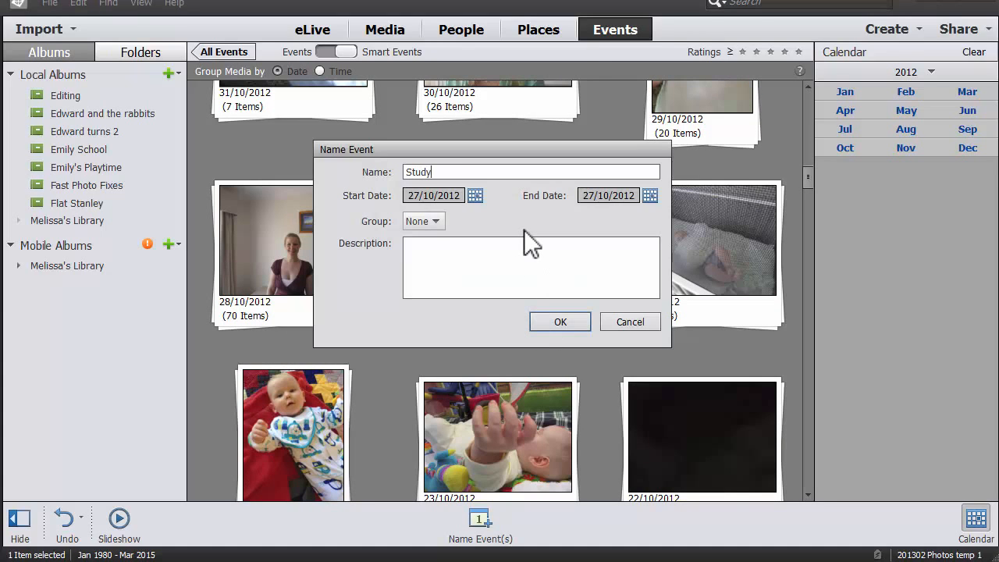
type(" Bench")
key("Return")
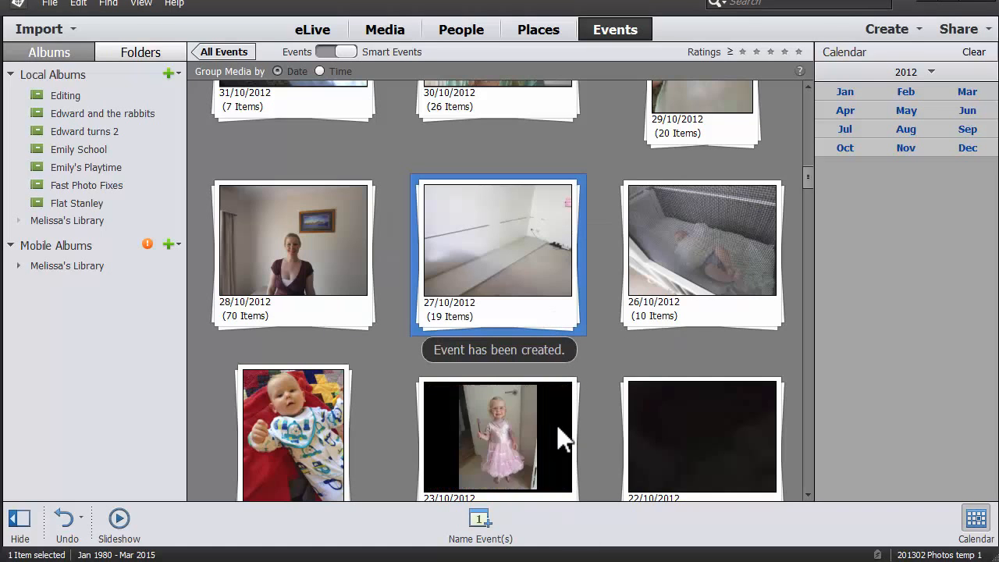
Find the 25/9/2012 photo stack among the smart events and open it.
scroll(585, 445, "down", 5)
scroll(597, 461, "down", 10)
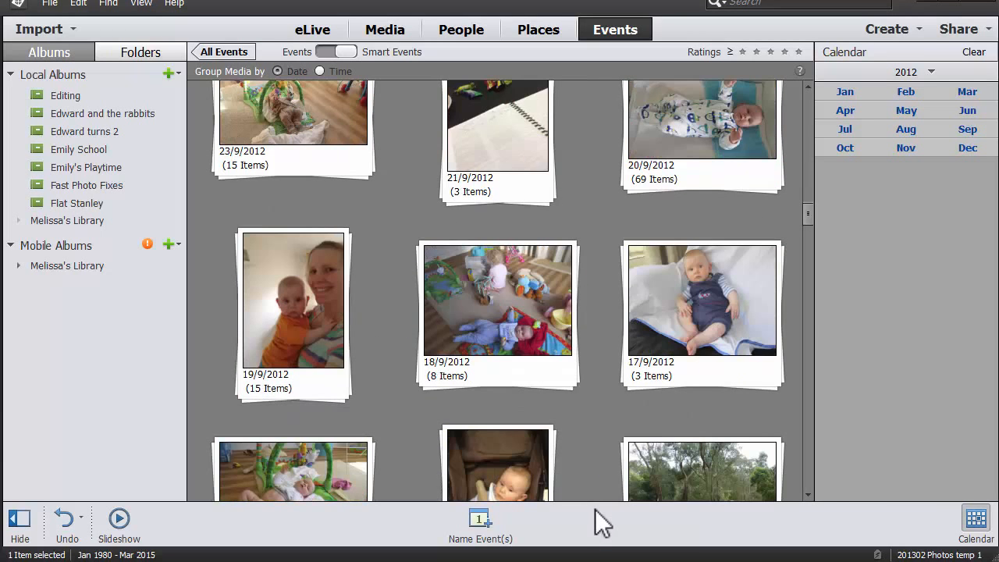
scroll(546, 437, "up", 4)
double_click(526, 401)
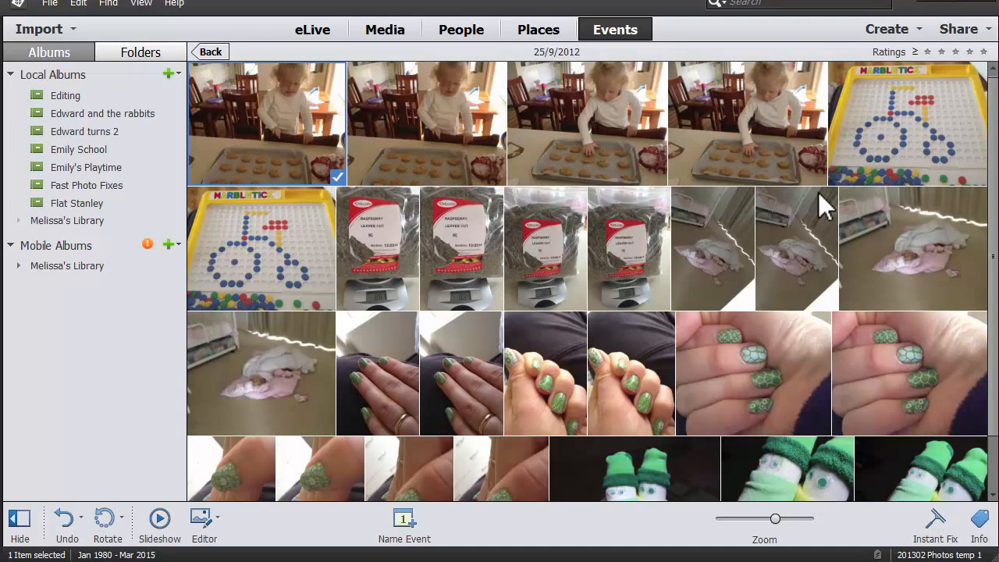
Select the four cookie-baking photos and add the custom keyword tag "Baking" to them.
left_click(748, 156, "shift")
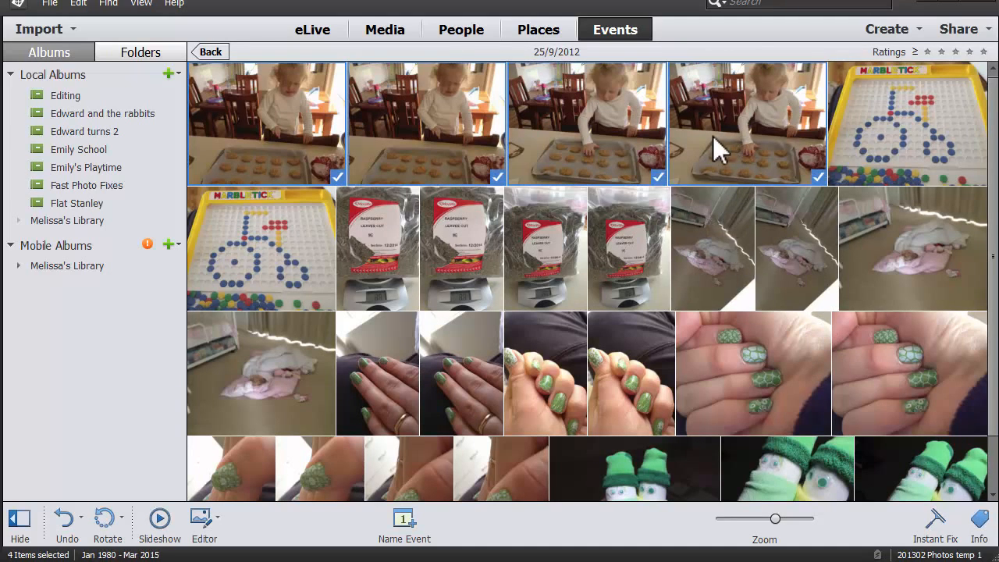
left_click(979, 520)
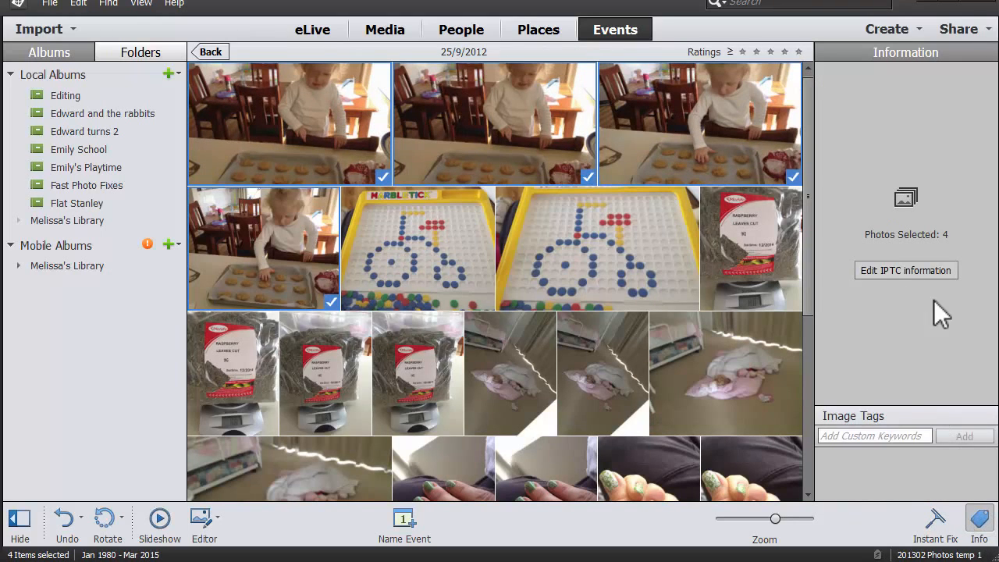
left_click(884, 437)
type("Baking")
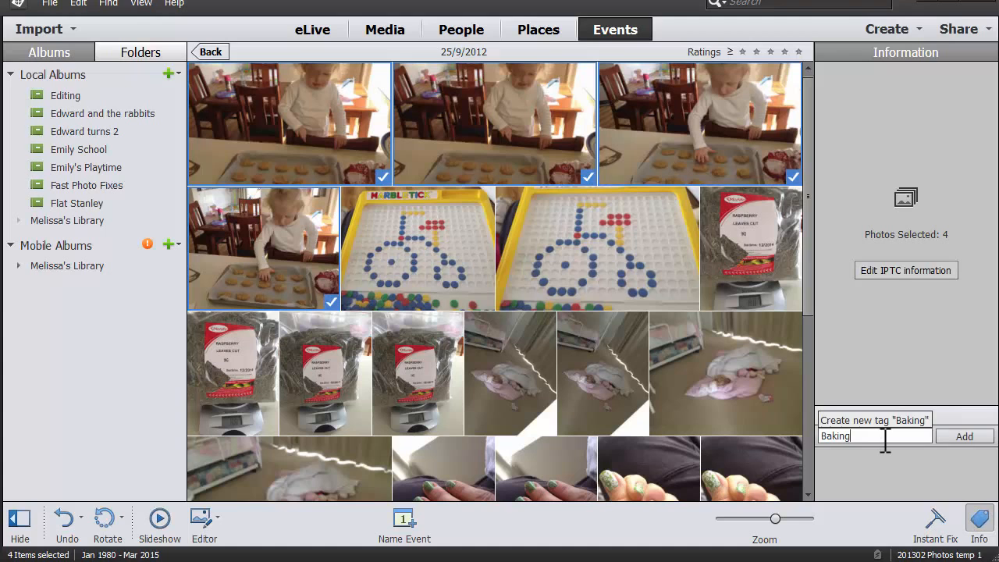
key("Return")
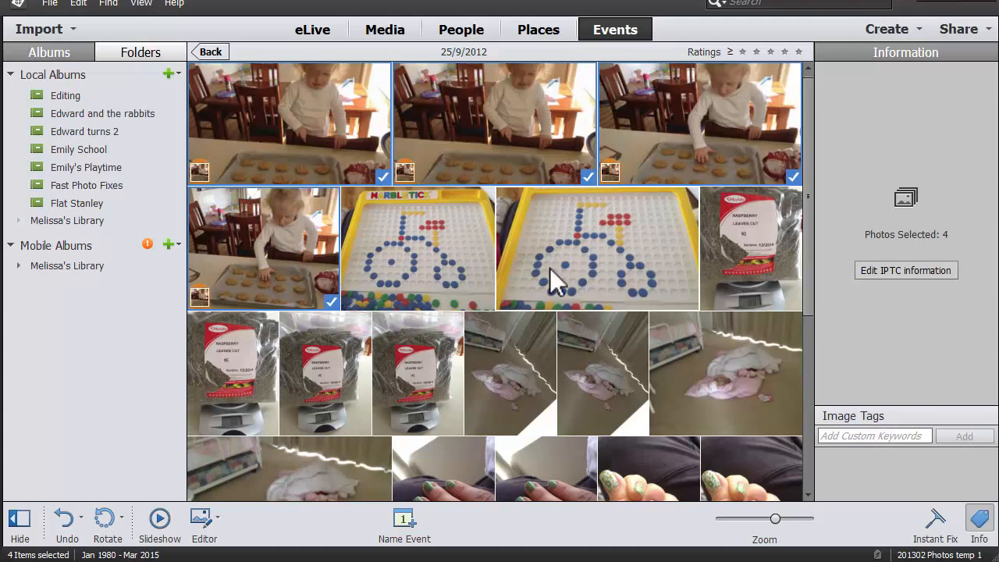
Compare the similar photos of the child asleep on the bedroom floor at full size, and return to the grid.
left_click(581, 367)
left_click(536, 380)
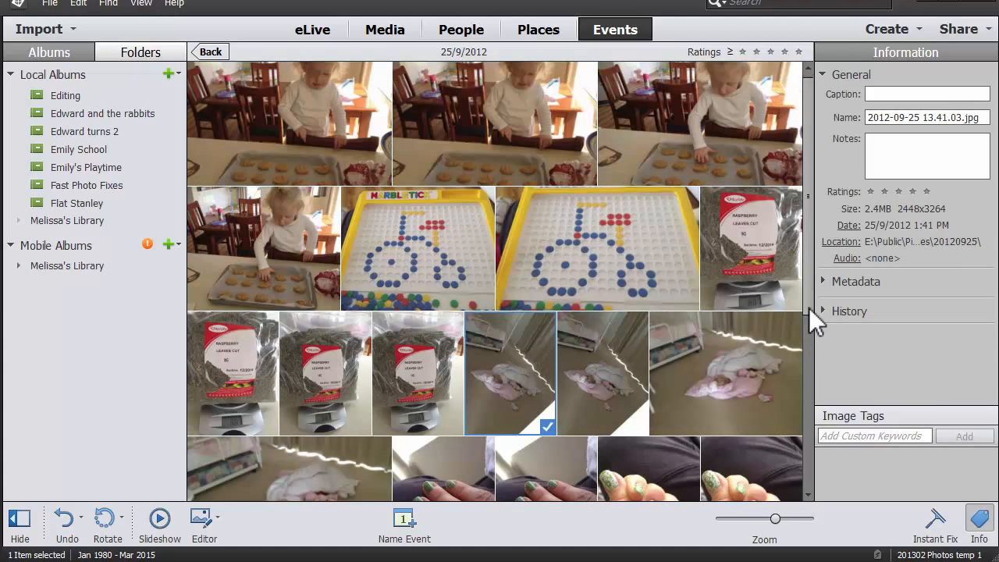
scroll(809, 308, "down", 2)
double_click(510, 324)
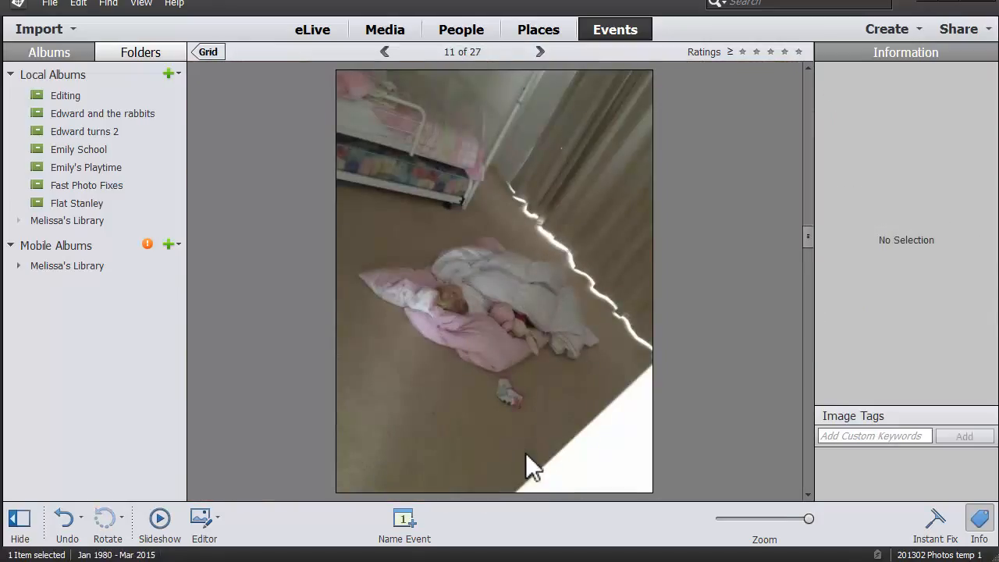
key("Right")
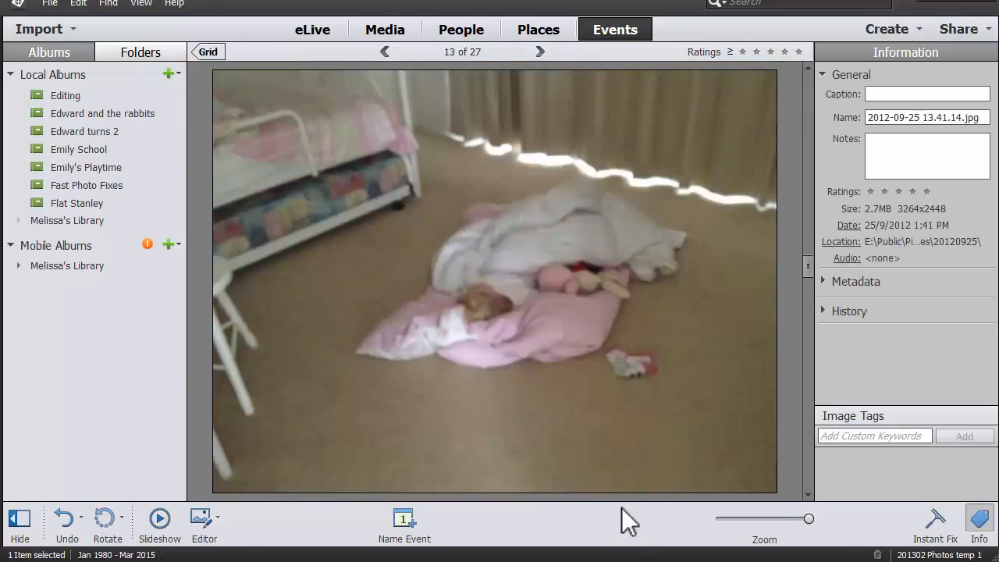
key("Left")
key("Left")
key("Right")
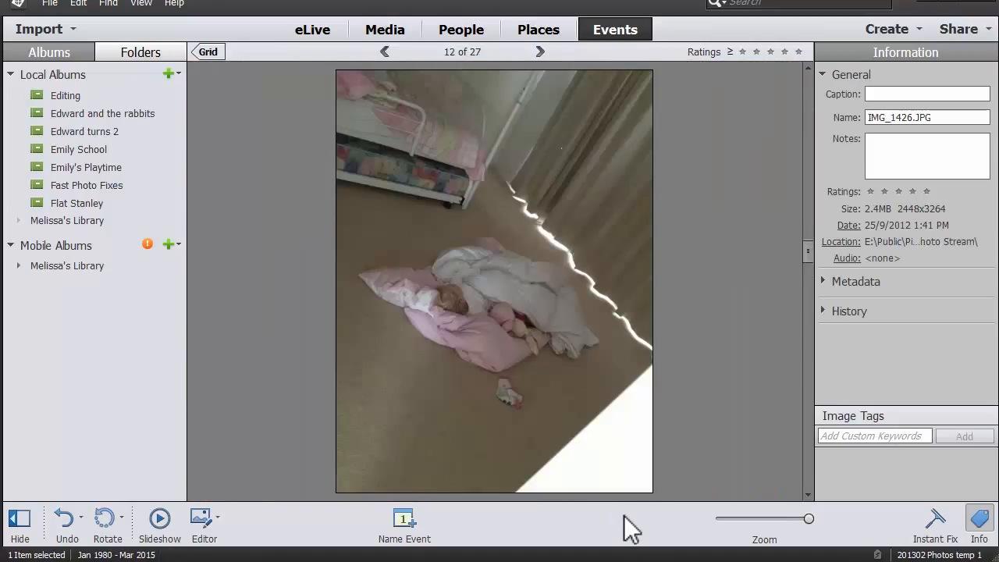
left_click(218, 54)
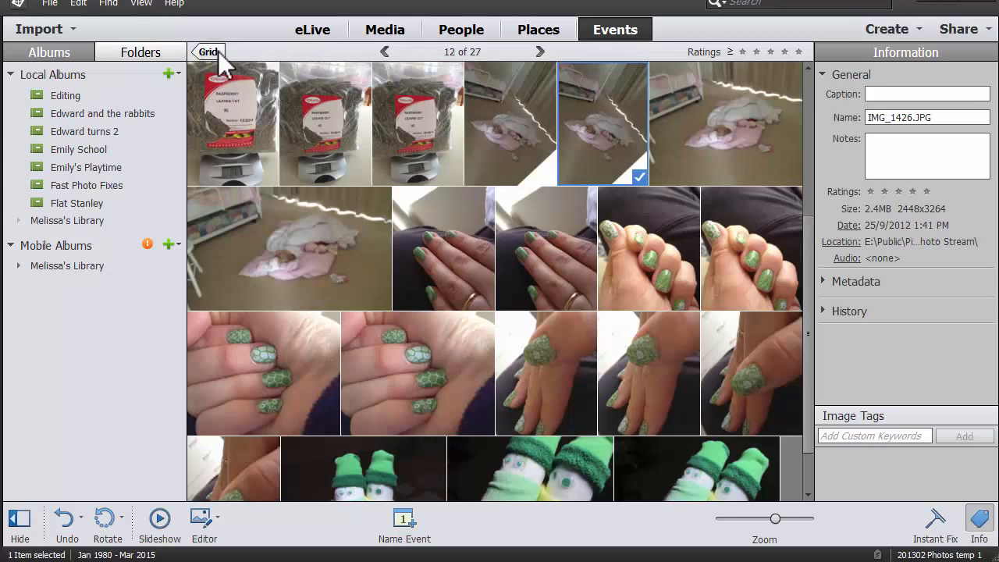
Select the four photos of the child asleep on the bedroom floor and add the custom keyword tag "sleep" to them.
left_click(359, 251)
left_click(541, 142, "shift")
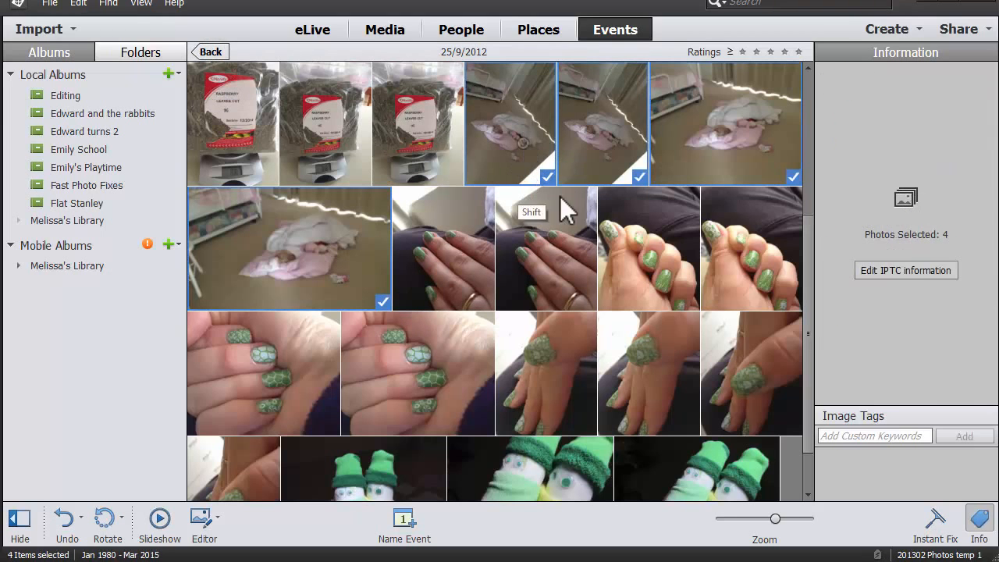
left_click(835, 435)
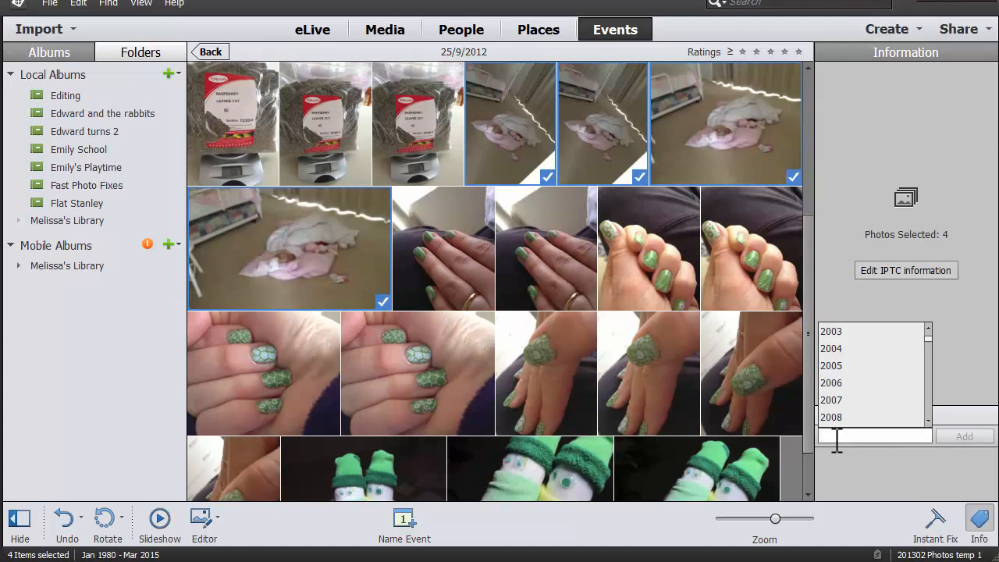
type("sleep")
key("Return")
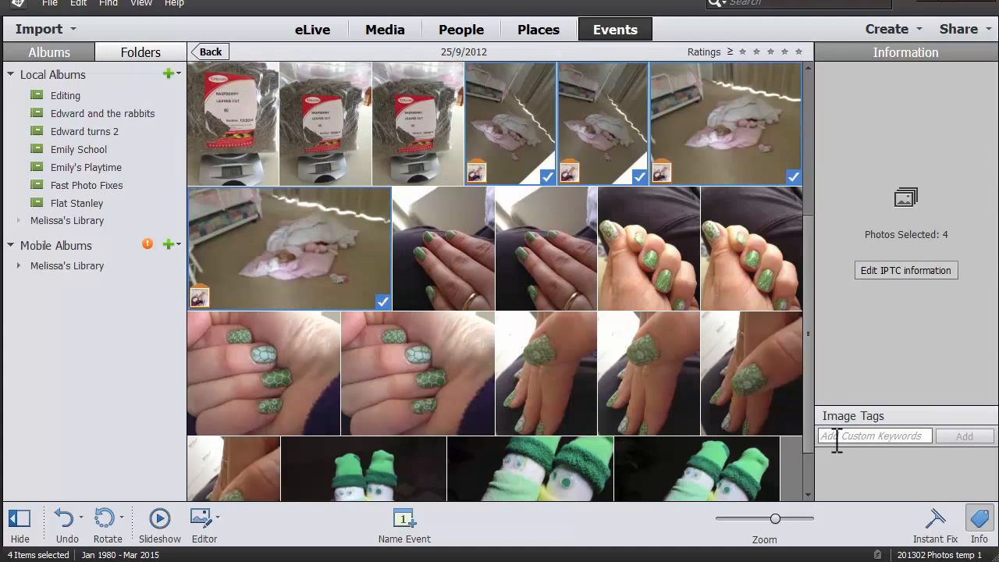
Open the first cookie-baking photo at full size and label the child's face with her name from the suggested people.
left_click(475, 241)
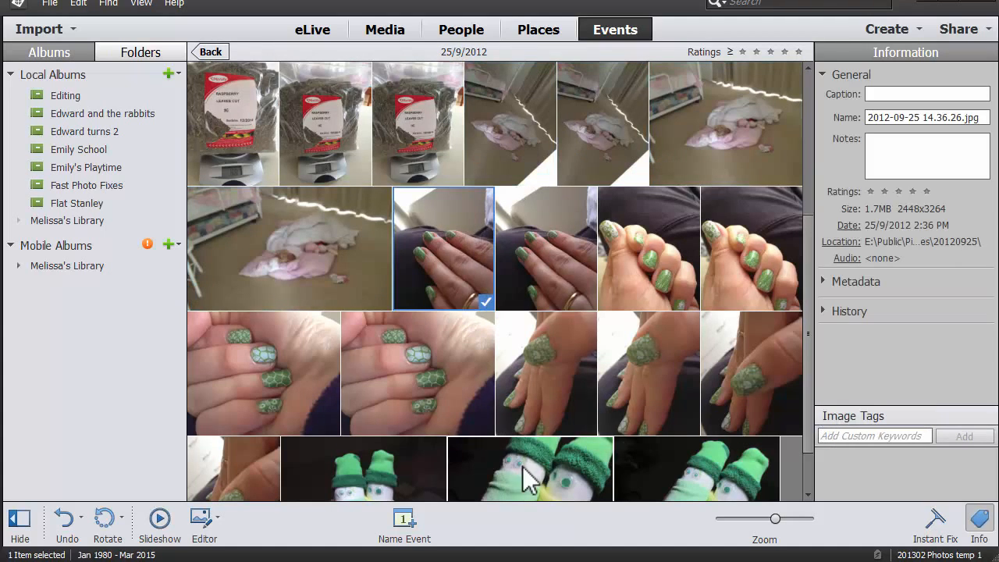
key("Down")
key("Down")
key("Up")
key("Up")
key("Up")
key("Up")
key("Up")
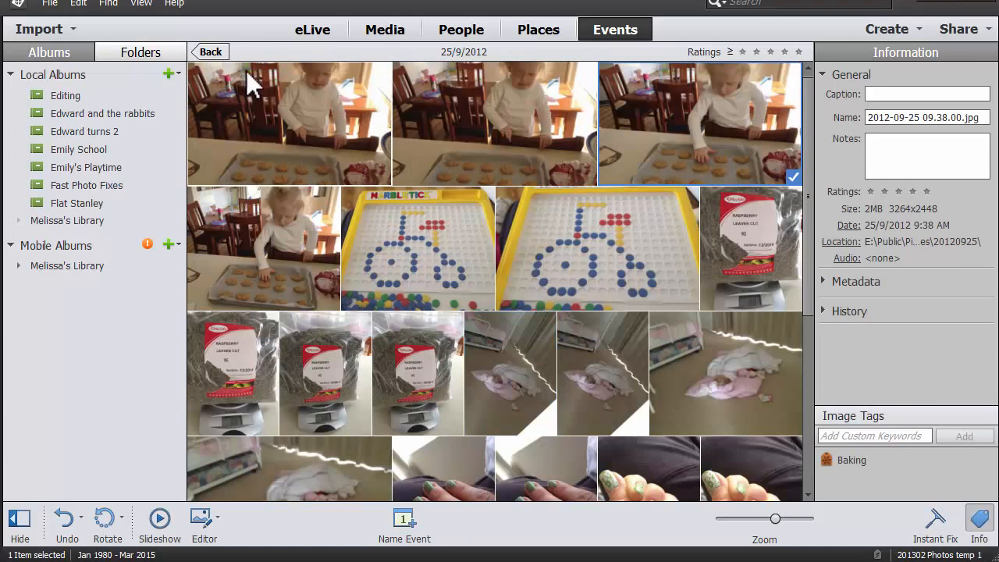
left_click(316, 129)
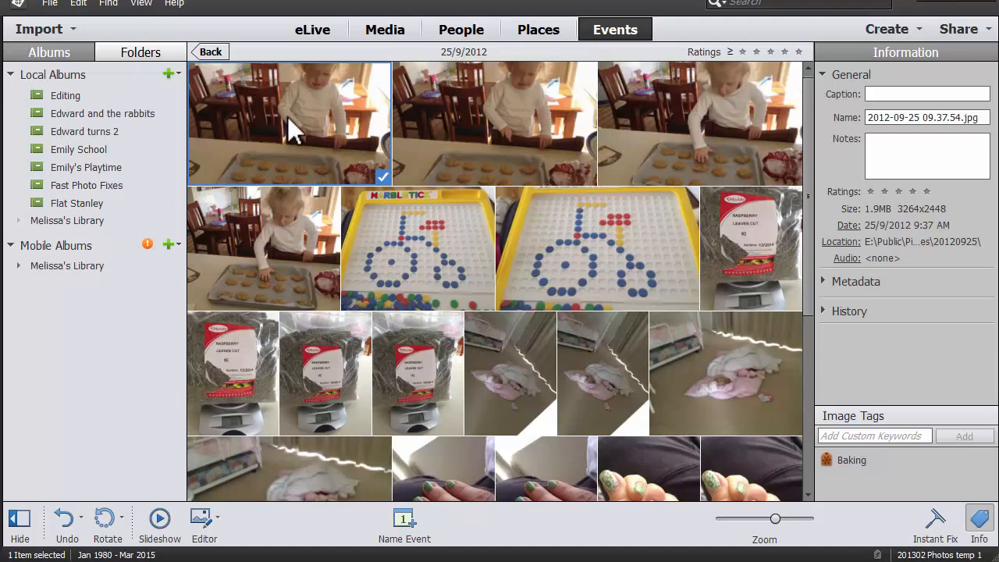
double_click(299, 142)
left_click(572, 212)
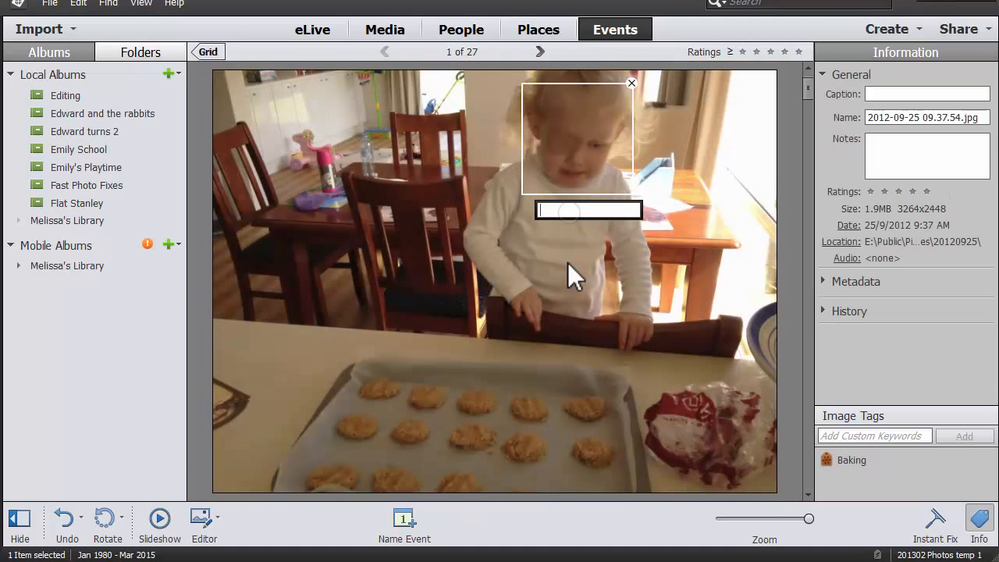
type("Em")
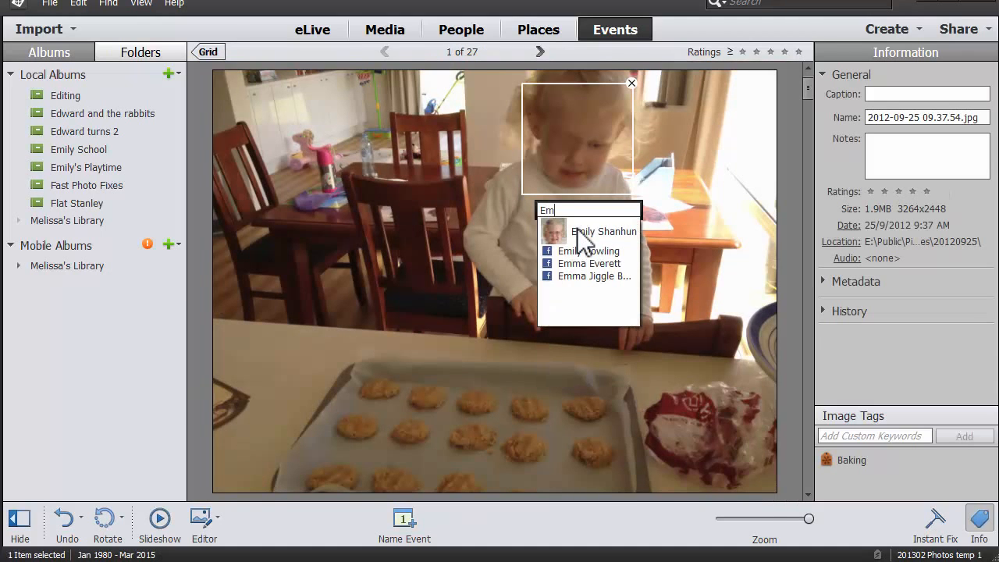
left_click(609, 239)
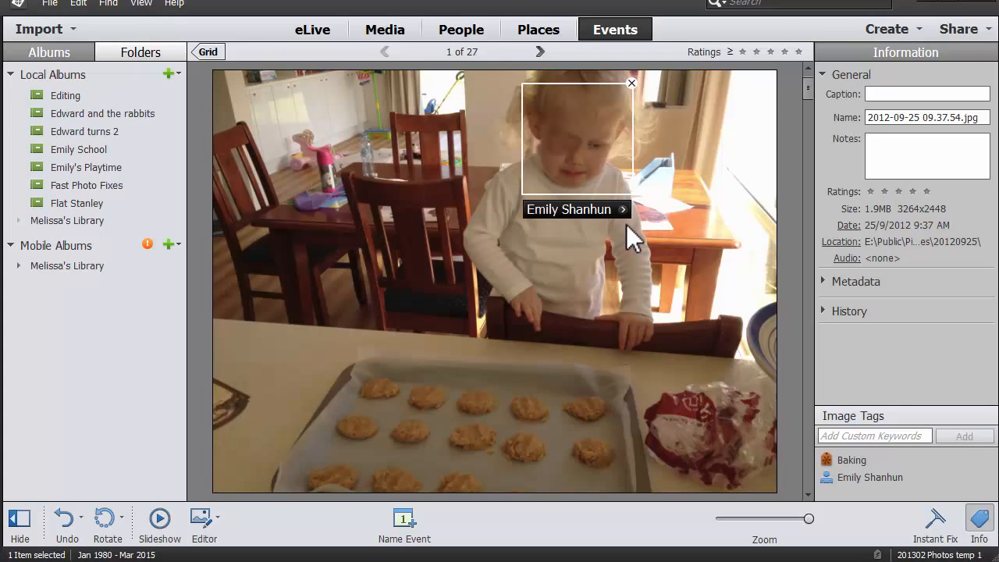
Label the child's face with her name in the second cookie-baking photo and return to the grid.
key("Right")
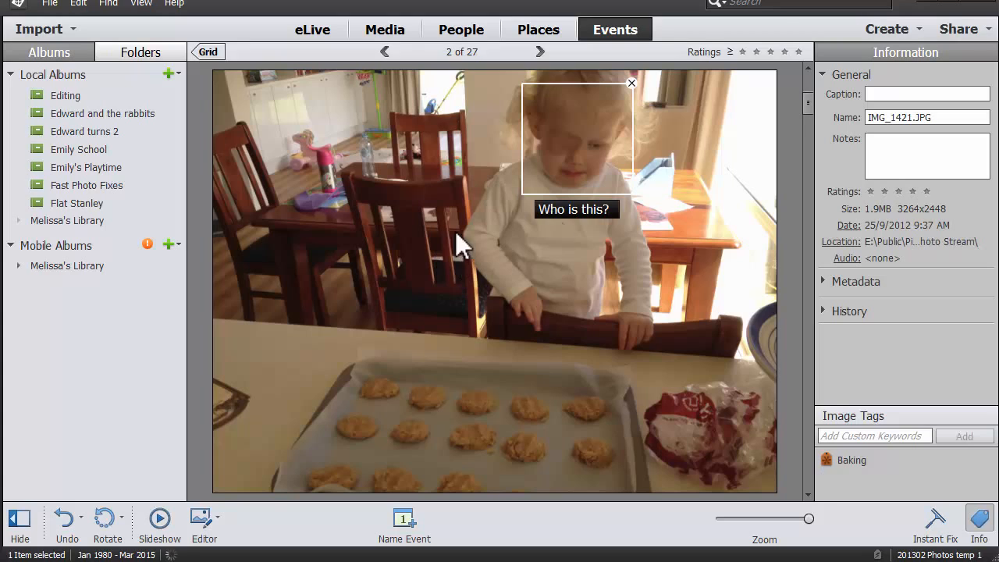
left_click(552, 211)
type("e")
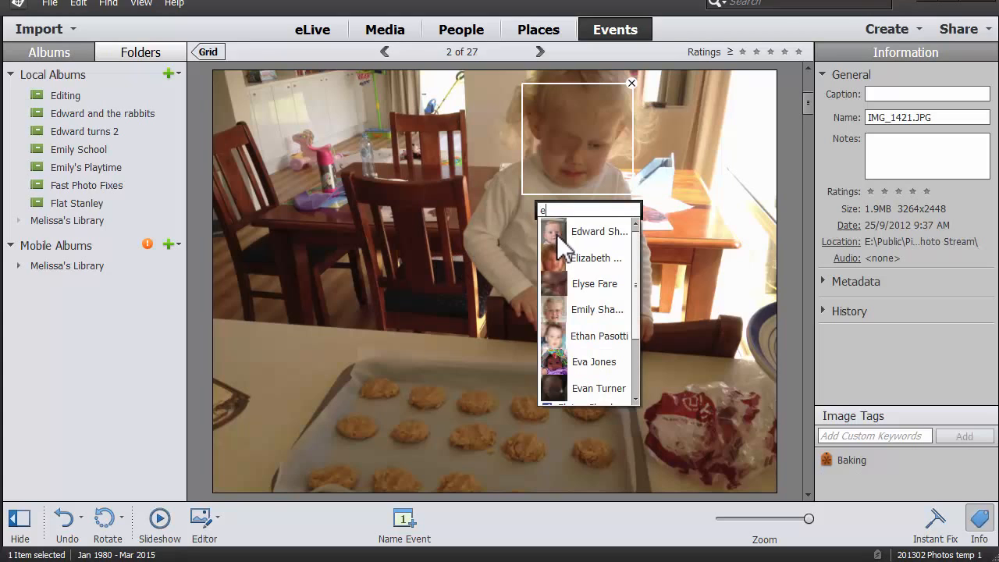
type("m")
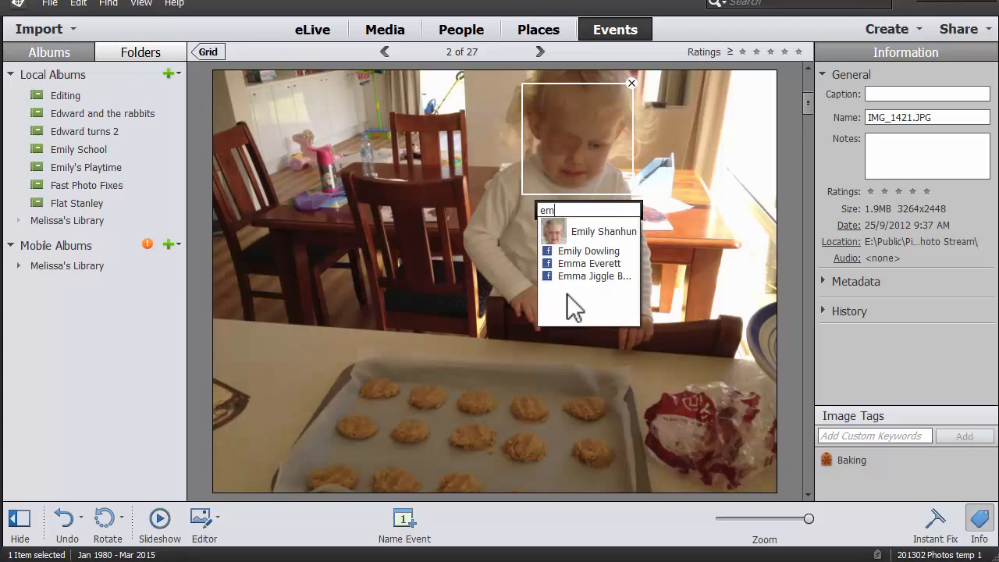
left_click(585, 226)
left_click(212, 52)
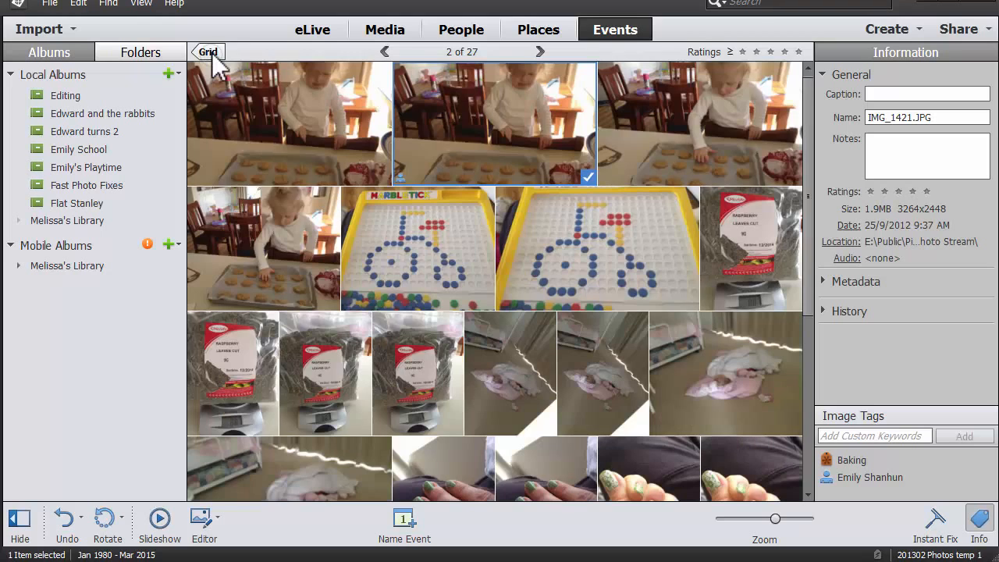
Select the four cookie-baking photos and add a new custom keyword tag "eye patch" to them.
left_click(311, 147)
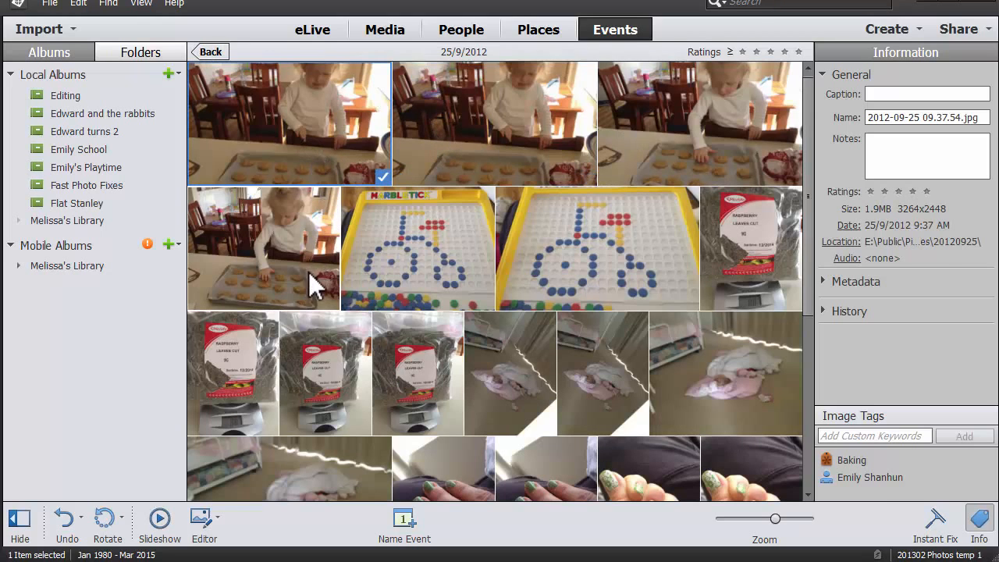
left_click(309, 271, "shift")
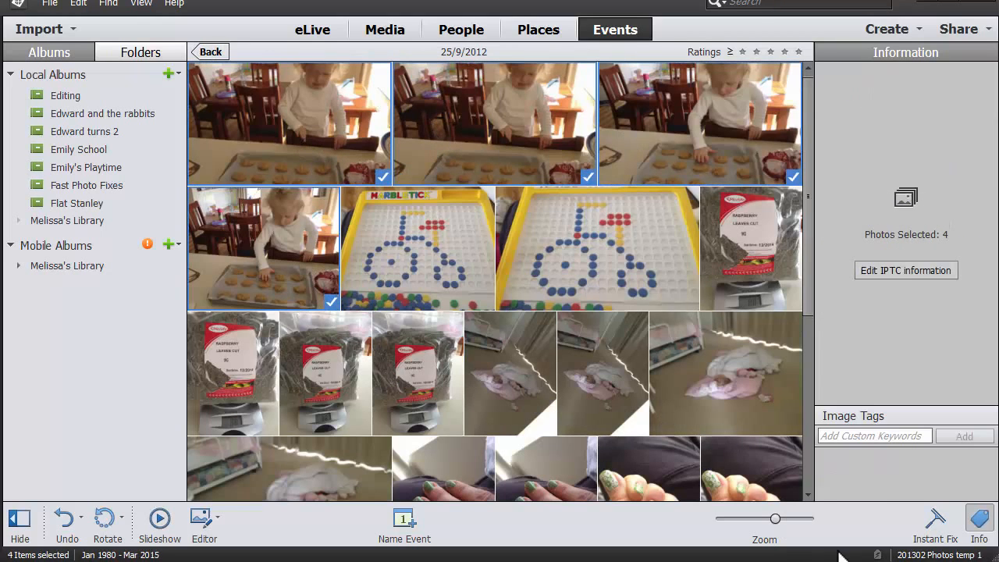
left_click(868, 435)
type("eye patch")
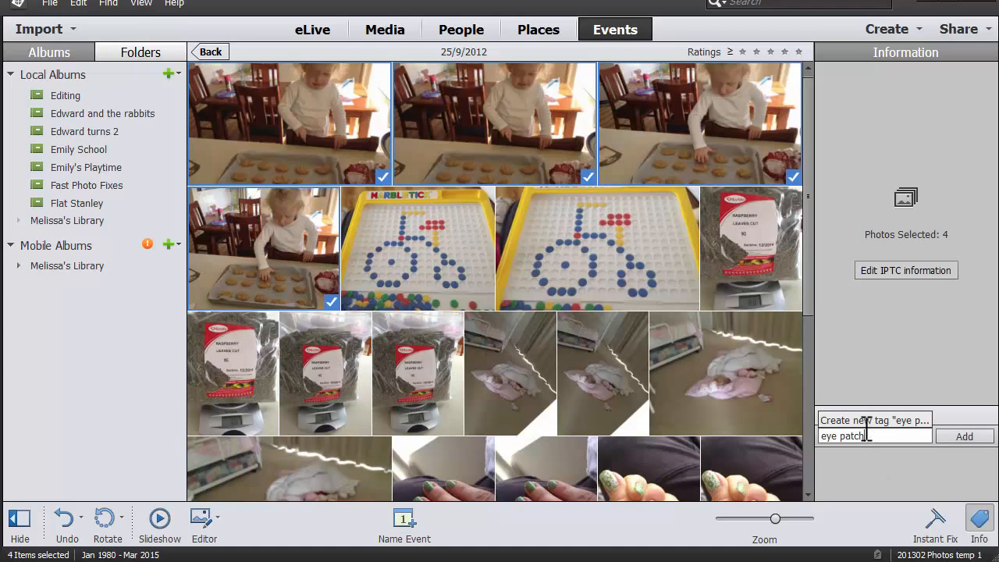
left_click(964, 435)
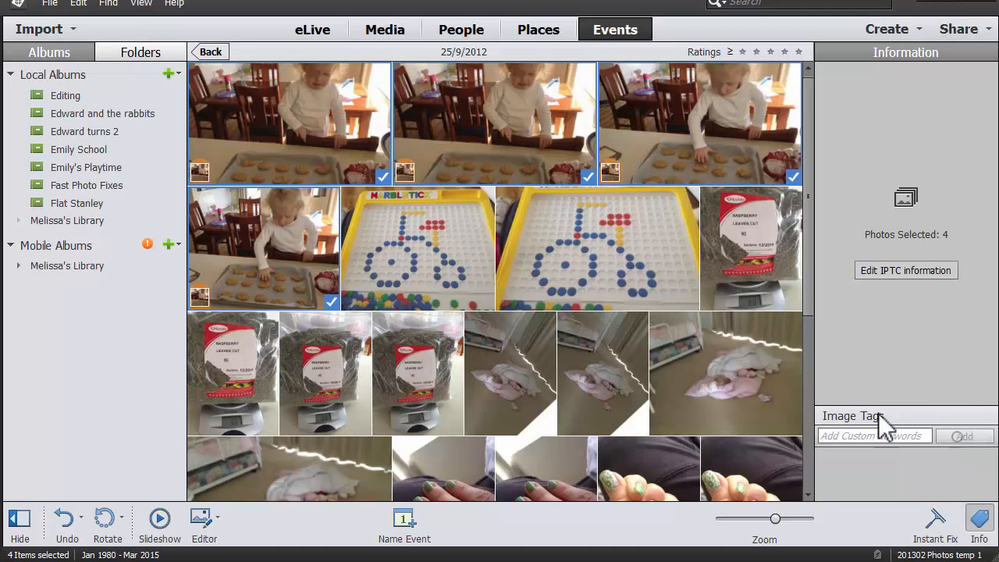
Return to the smart events overview and filter the photo stacks to March 2014 with the calendar.
left_click(619, 34)
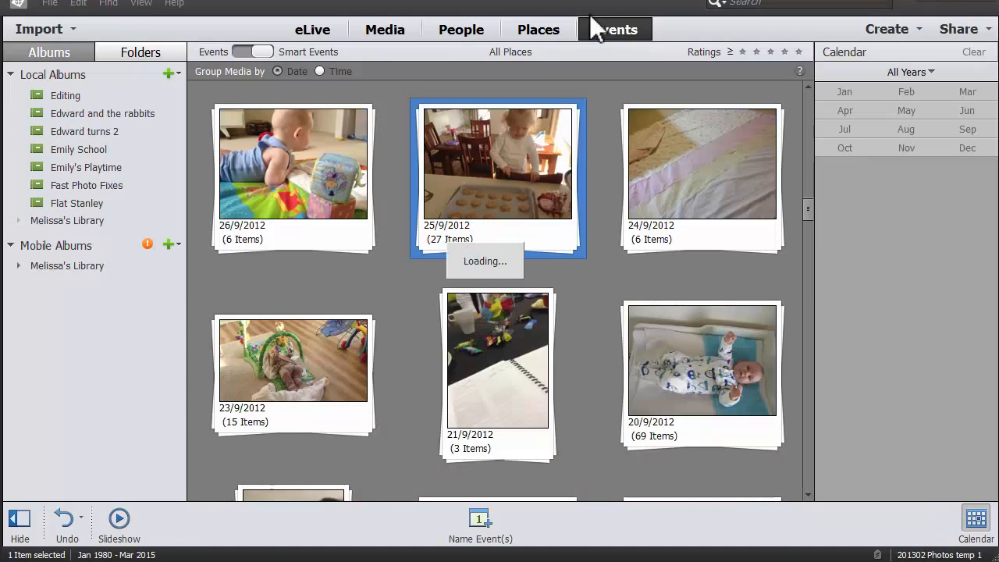
left_click(918, 72)
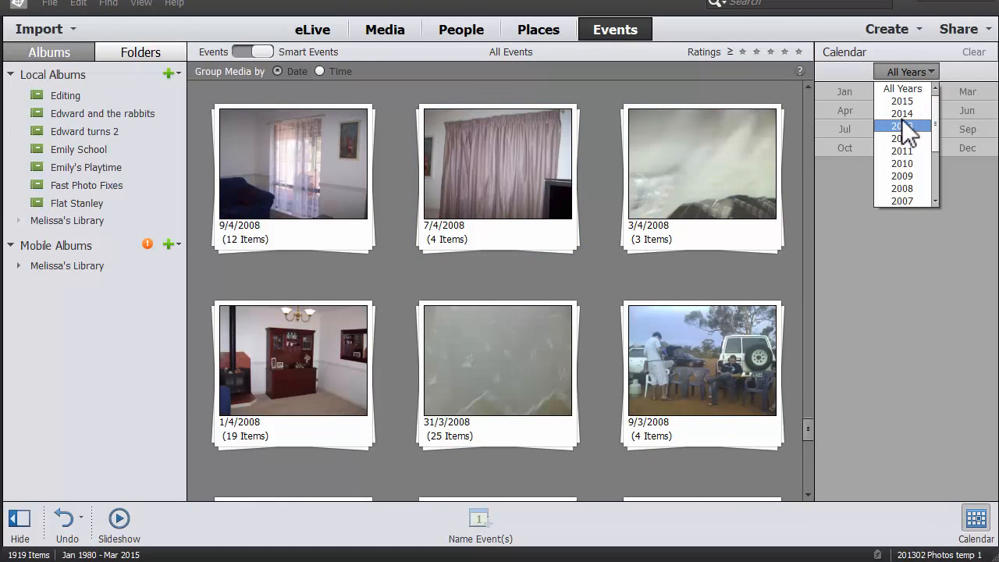
left_click(903, 114)
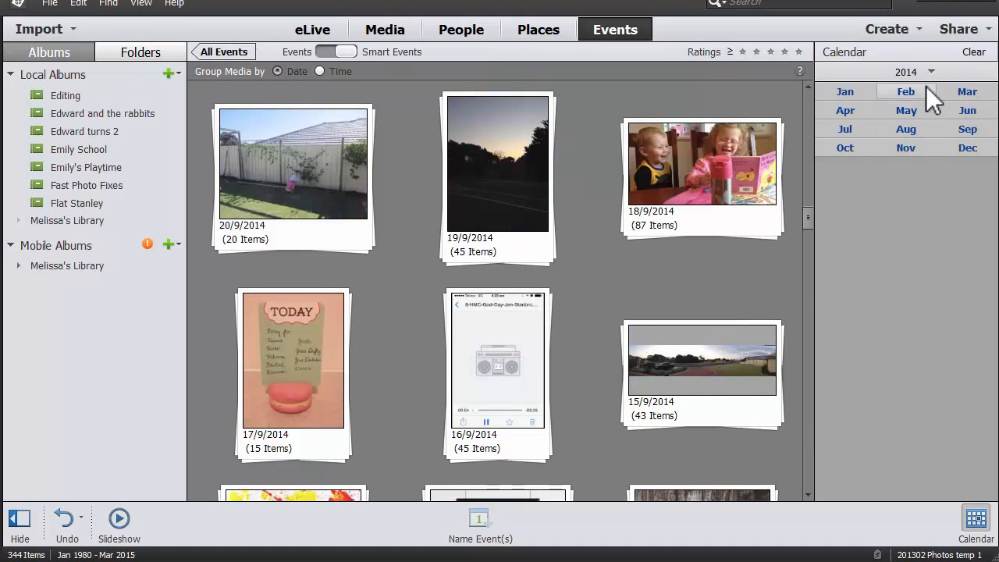
left_click(967, 93)
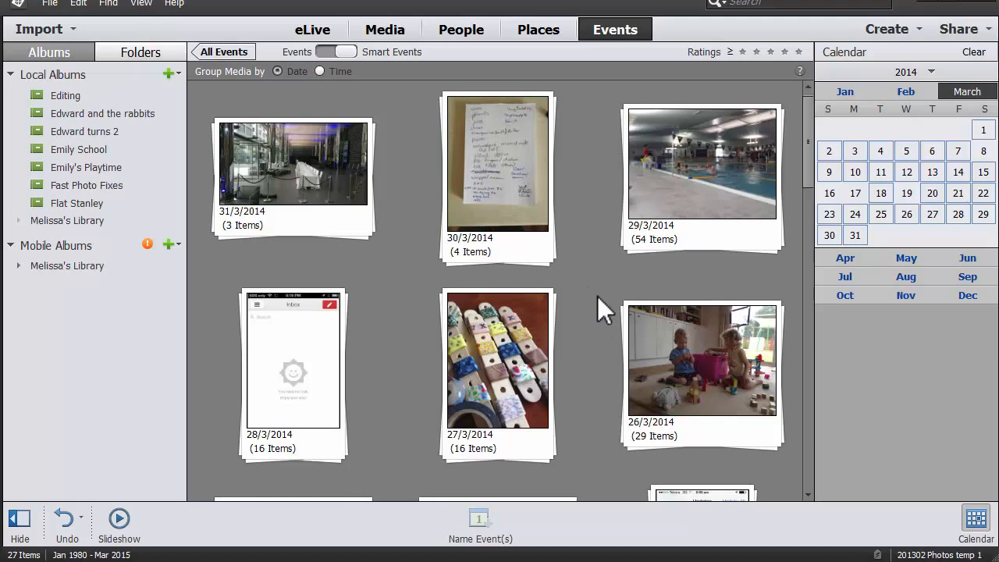
left_click(636, 438)
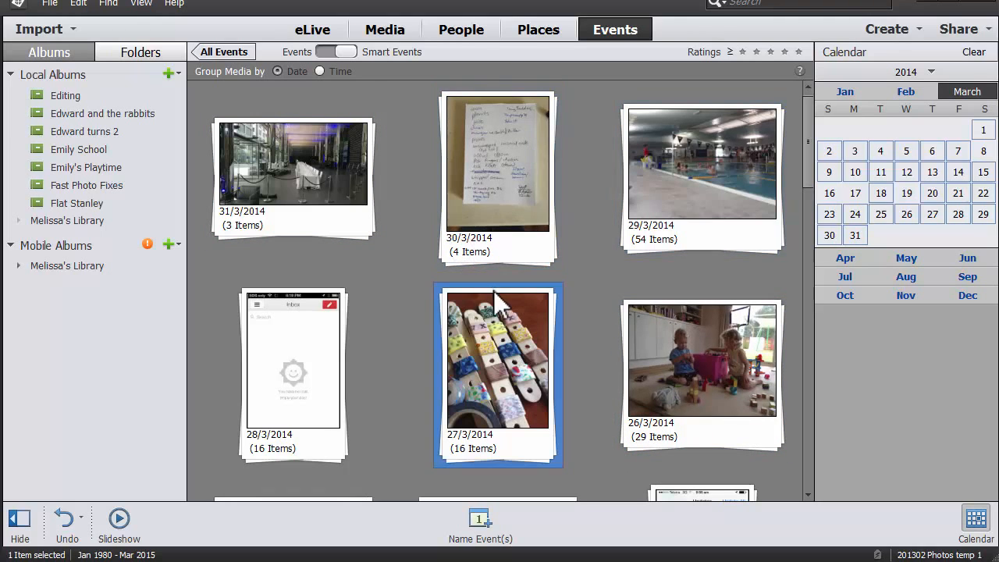
key("Down")
key("Down")
key("Down")
key("Down")
key("Down")
key("shift+Up")
key("shift+Up")
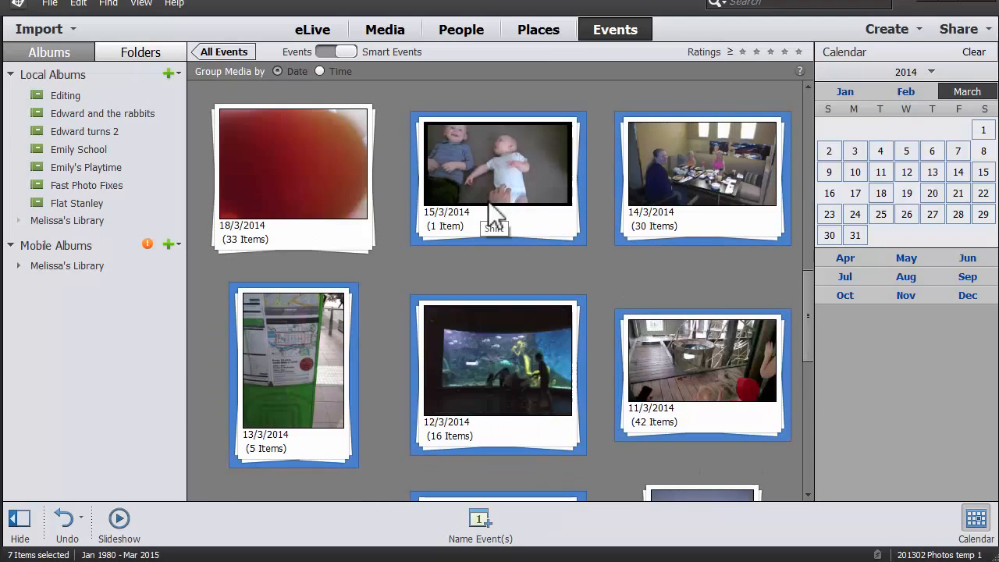
key("shift+Up")
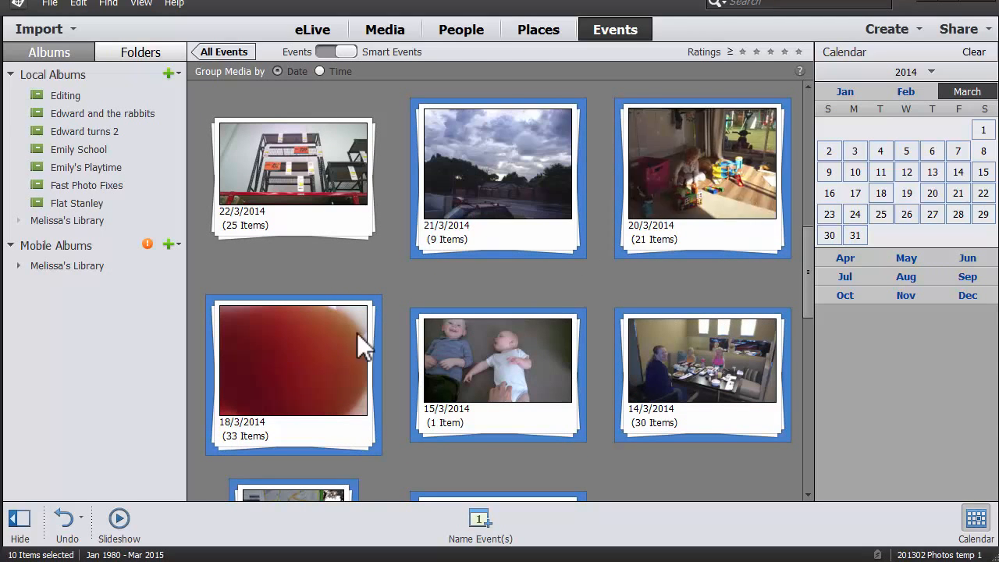
left_click(335, 443, "ctrl")
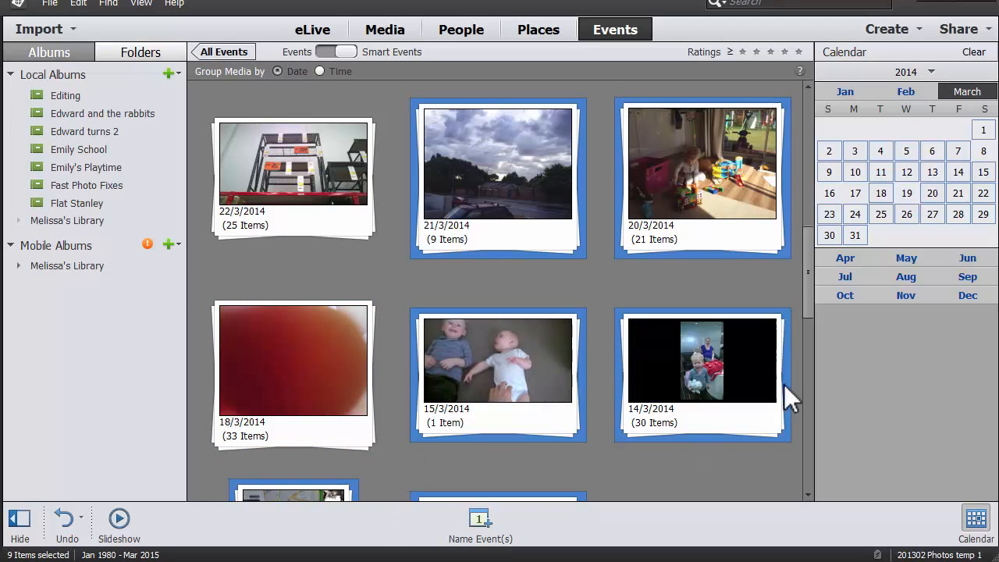
left_click(707, 441)
Select the daily photo stacks from 9/3/2014 to 15/3/2014 and create an event named "Family trip to Melbourne" from them.
left_click(526, 402)
left_click_drag(807, 308, 816, 395)
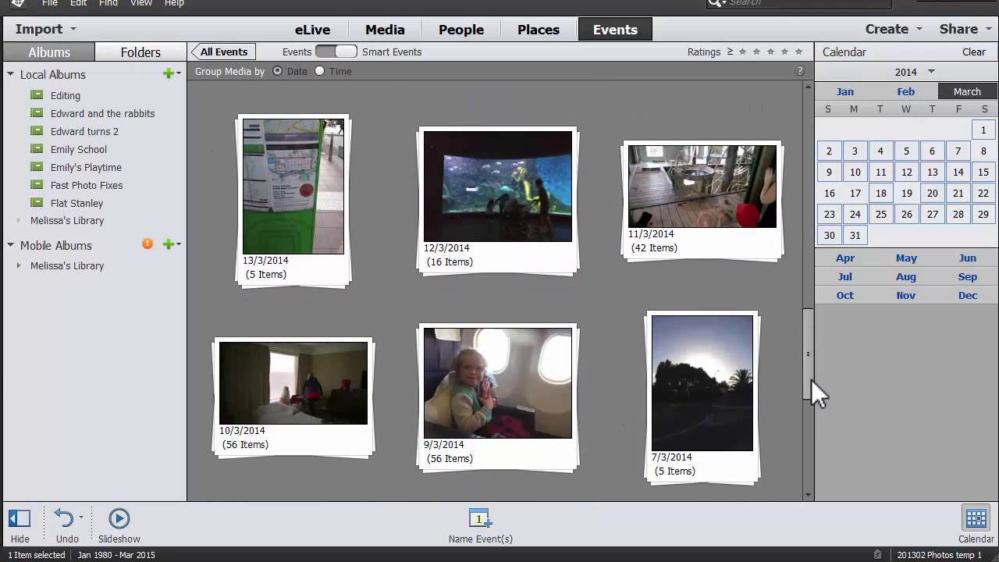
left_click(542, 372, "shift")
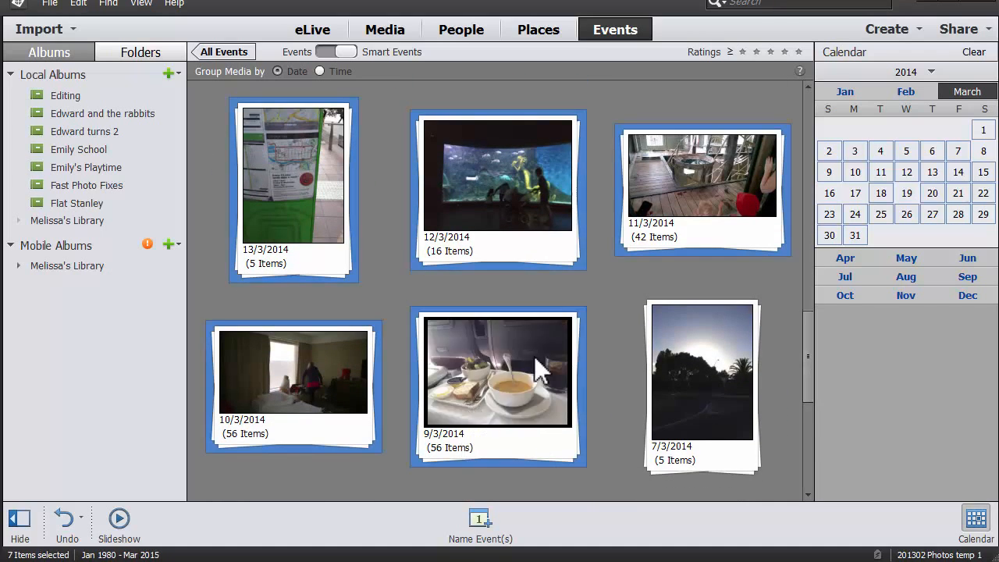
right_click(521, 451)
left_click(540, 449)
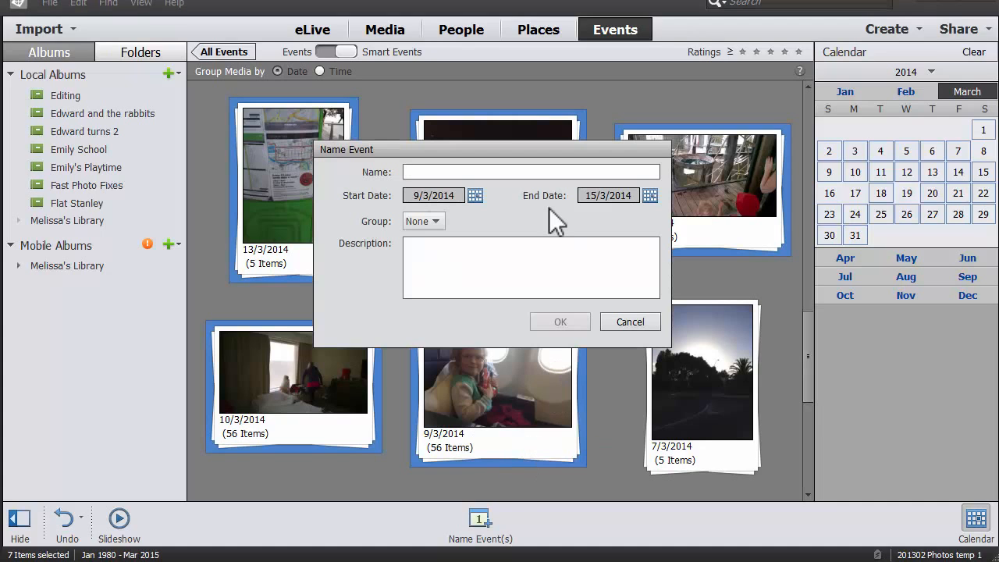
type("Family f")
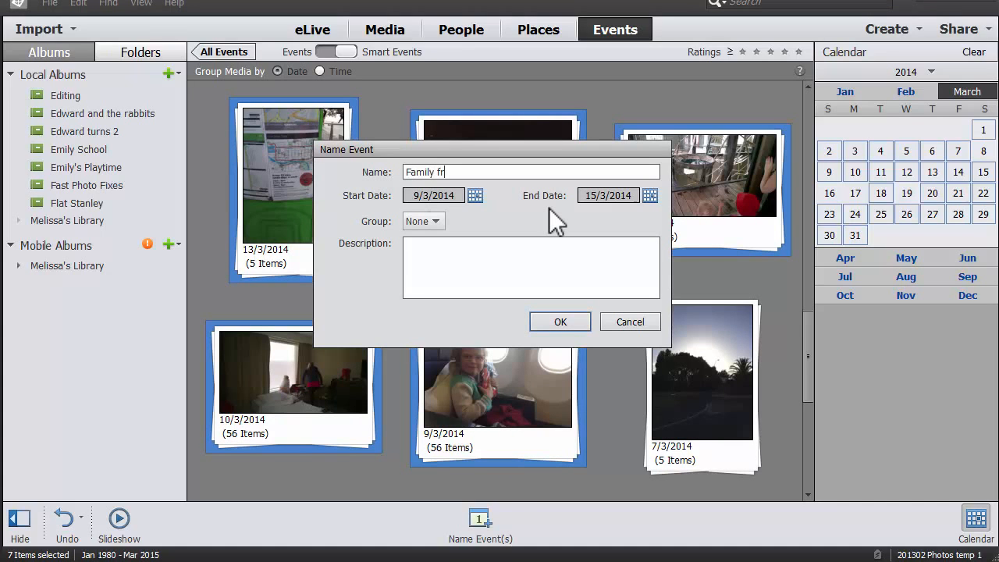
type("rip to Melbourne")
left_click(578, 323)
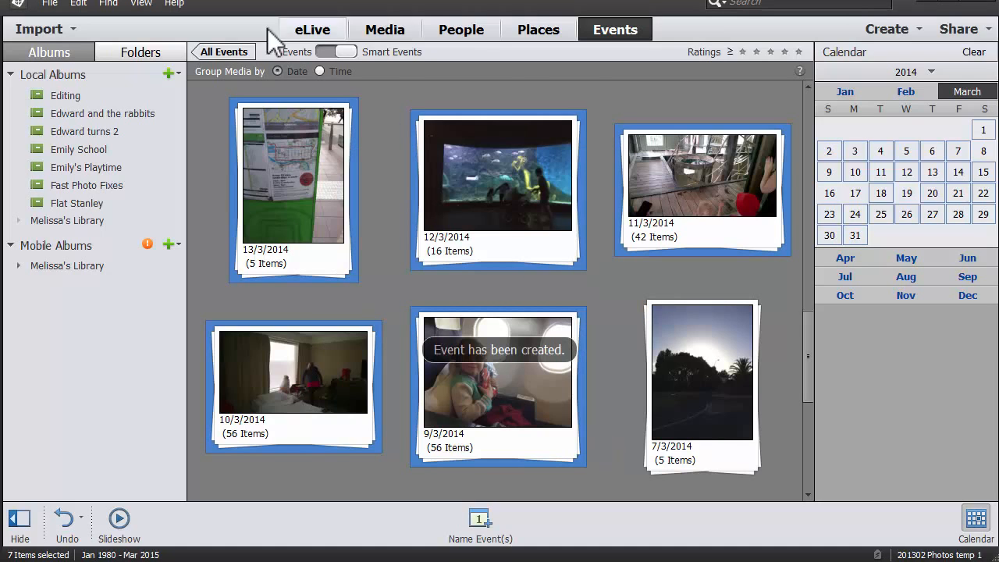
Switch to the named events, view the photos in the "Family trip to Melbourne" event, and return to the events overview.
left_click(323, 50)
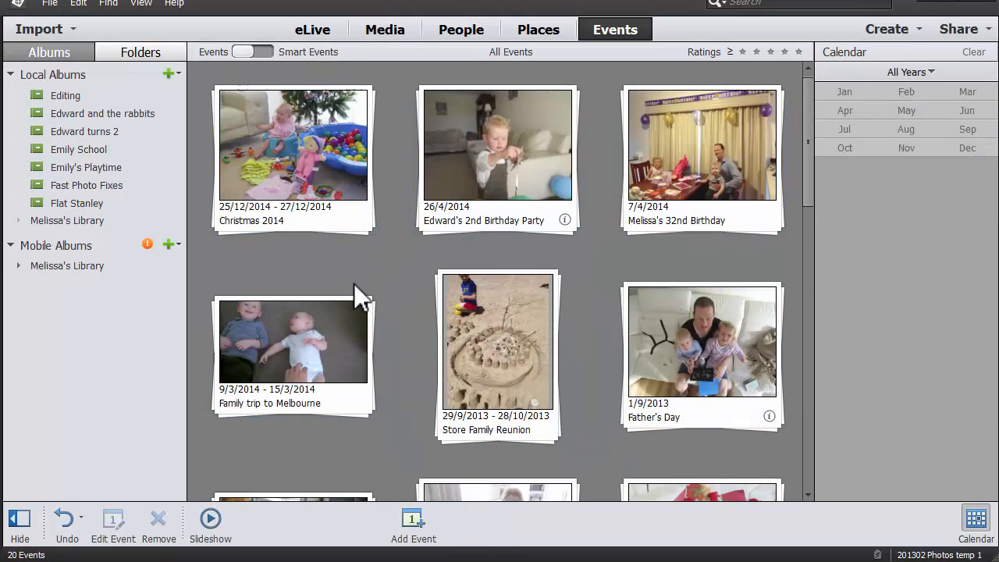
key("Down")
key("Down")
key("Down")
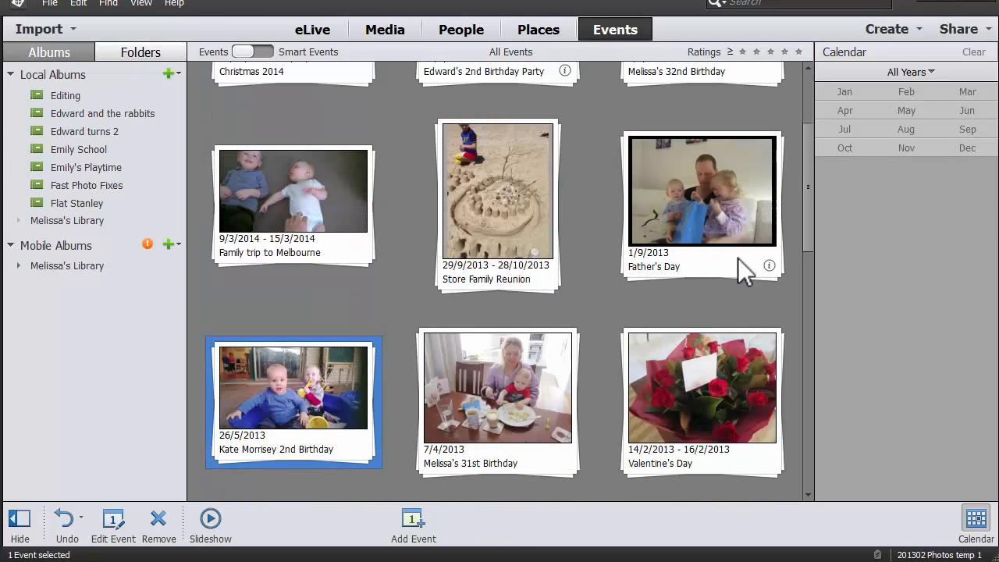
left_click_drag(808, 226, 798, 128)
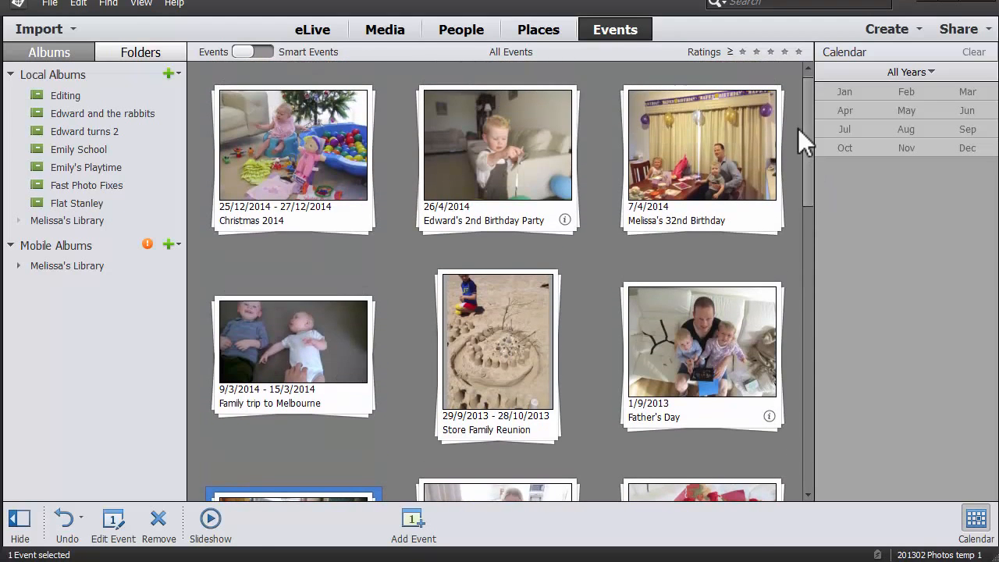
double_click(357, 405)
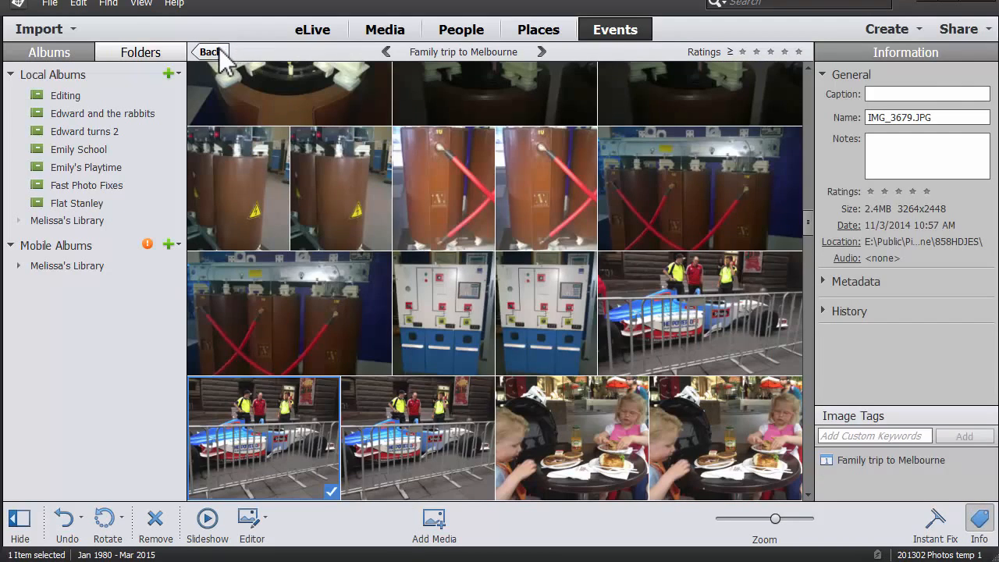
left_click(213, 53)
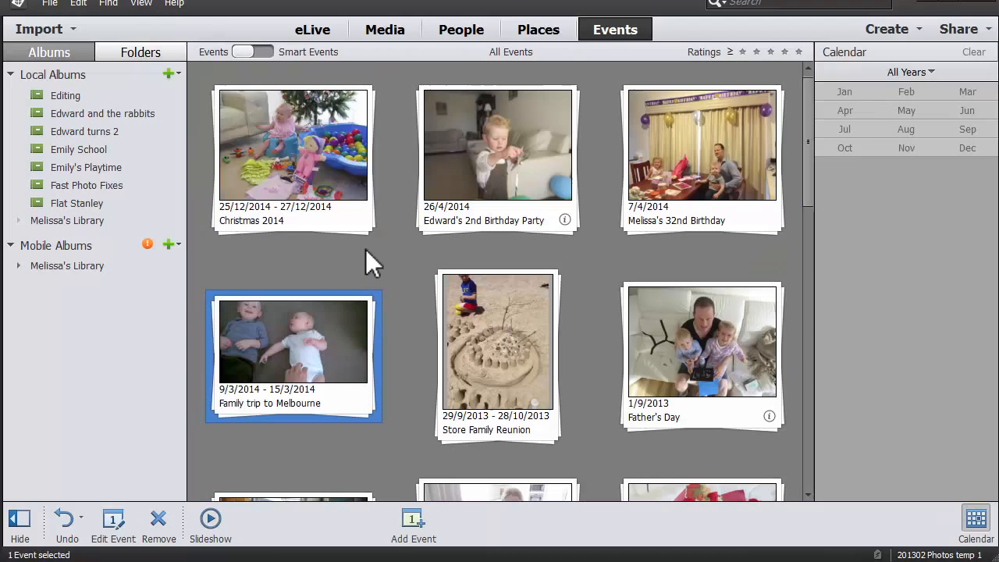
Switch back to smart events and create an event named "Whitford Dance" from the 24/12/2003 photo stack.
left_click(269, 50)
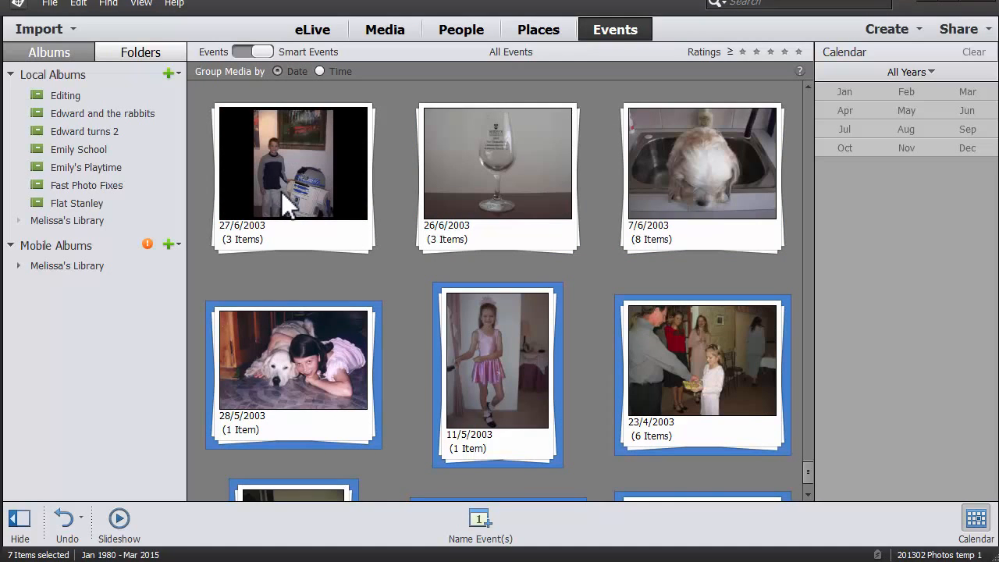
left_click(406, 288)
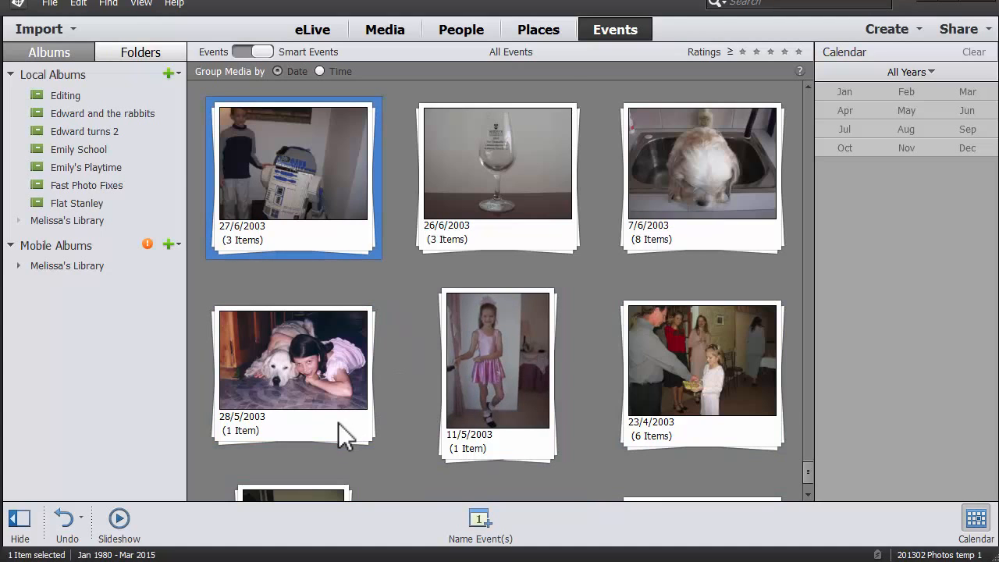
key("Down")
key("Down")
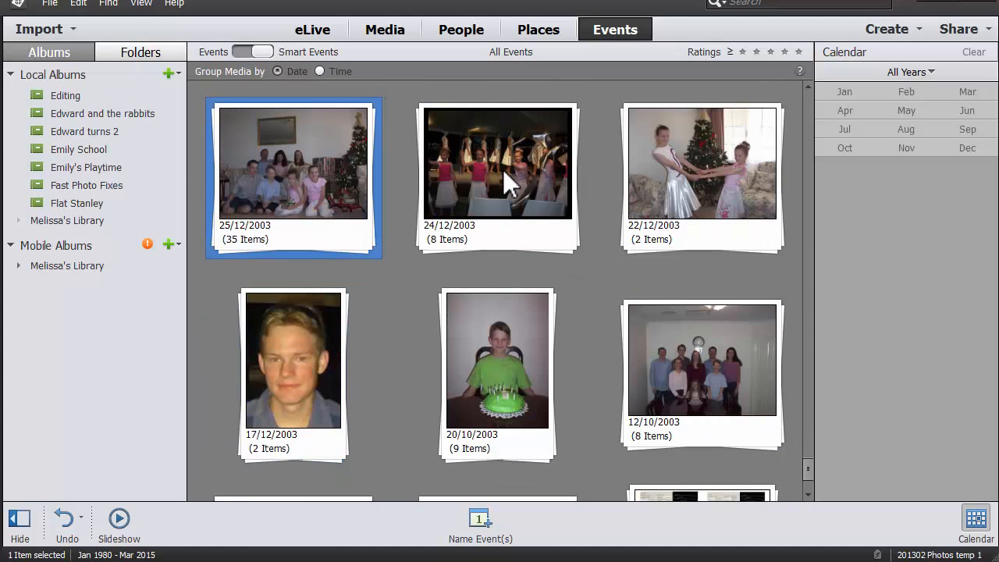
right_click(521, 228)
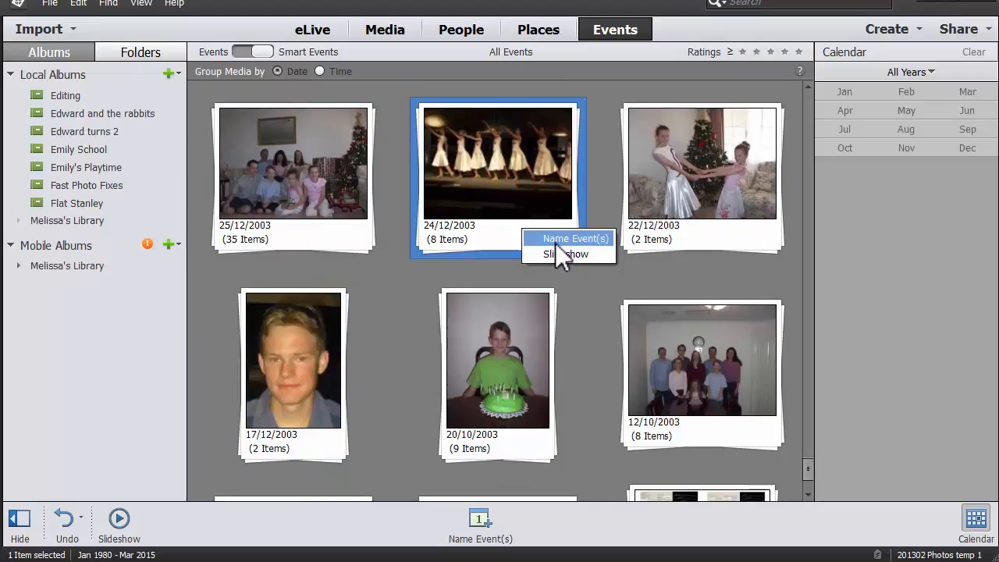
left_click(556, 242)
type("Dance")
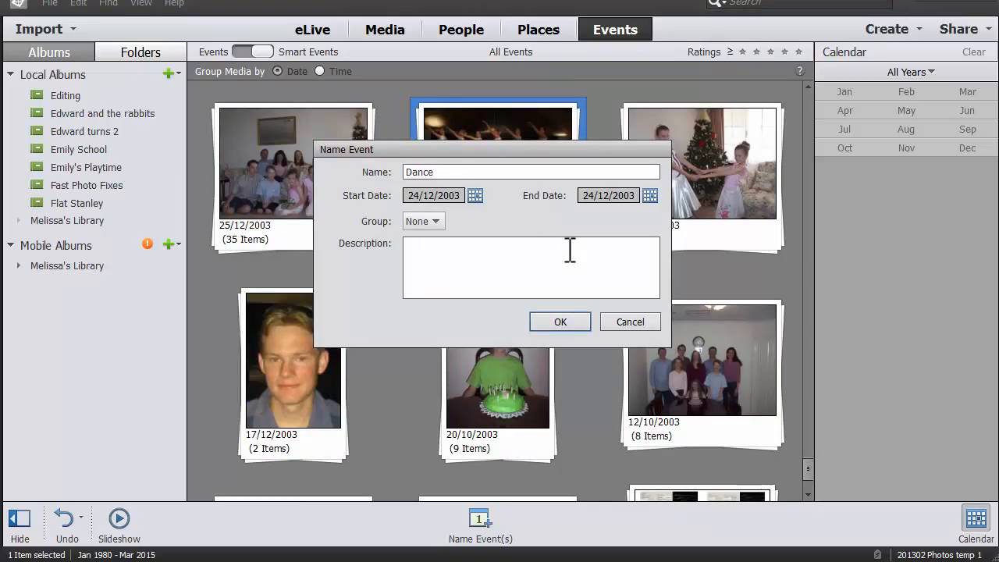
key("Home")
type("Whitford")
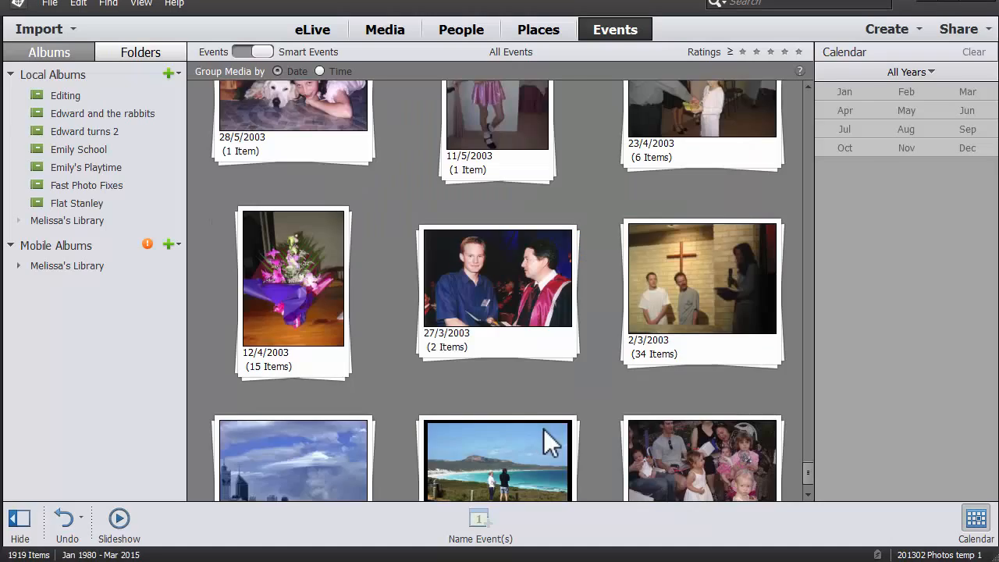
Browse the most recent daily photo stacks from March back to February 2015 and select the 19/2/2015 stack.
scroll(544, 429, "up", 10)
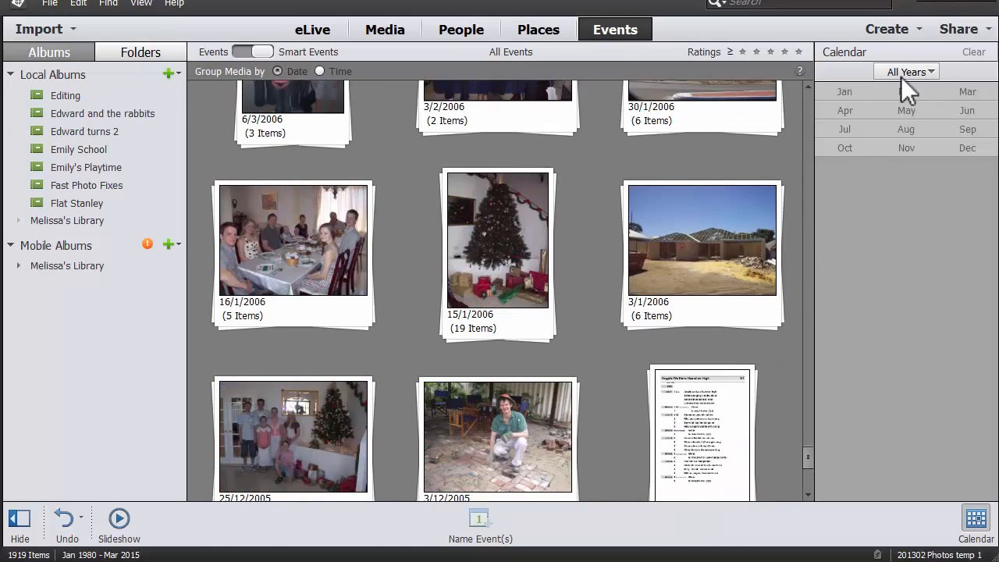
left_click_drag(806, 459, 802, 73)
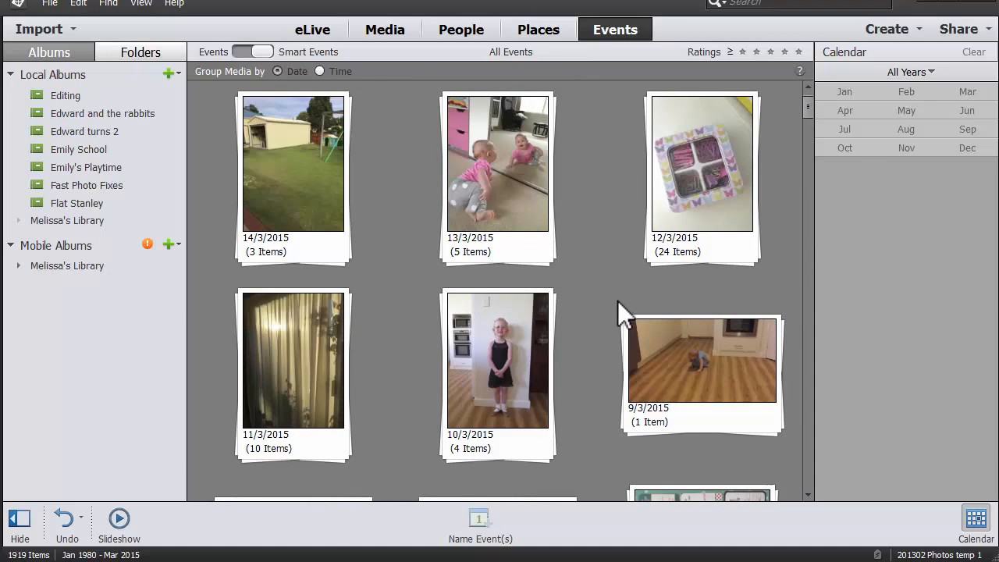
scroll(637, 306, "down", 3)
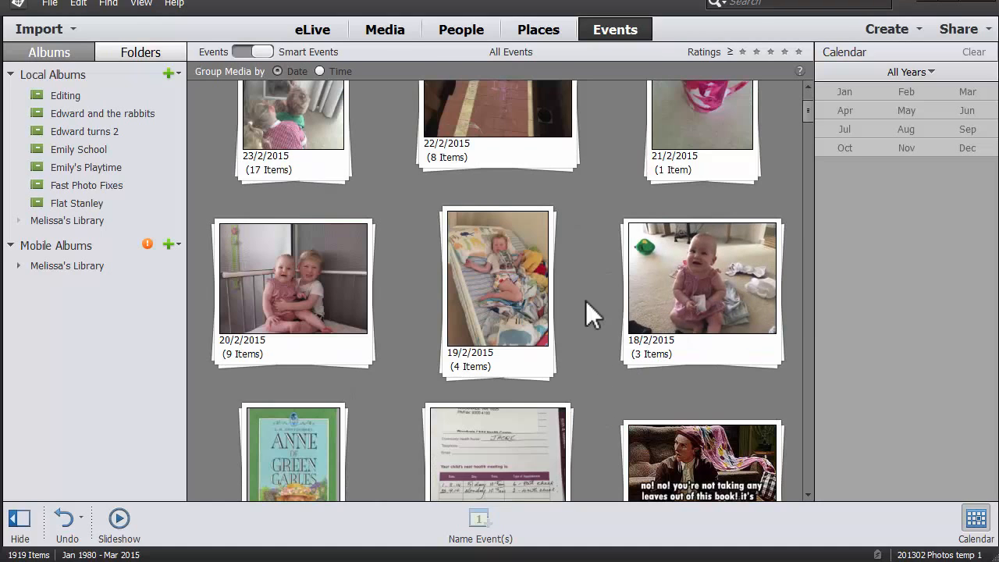
left_click(525, 373)
scroll(484, 328, "down", 2)
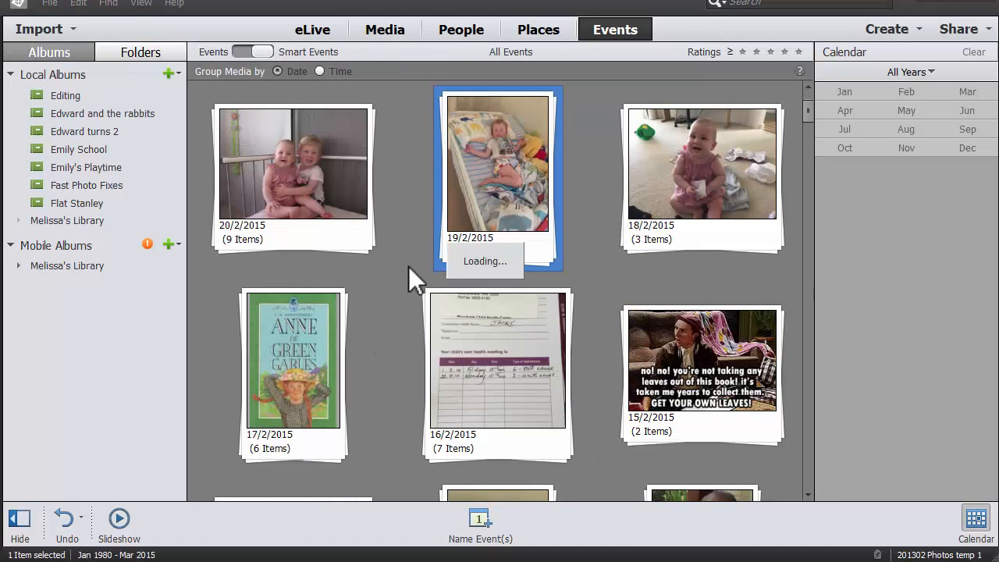